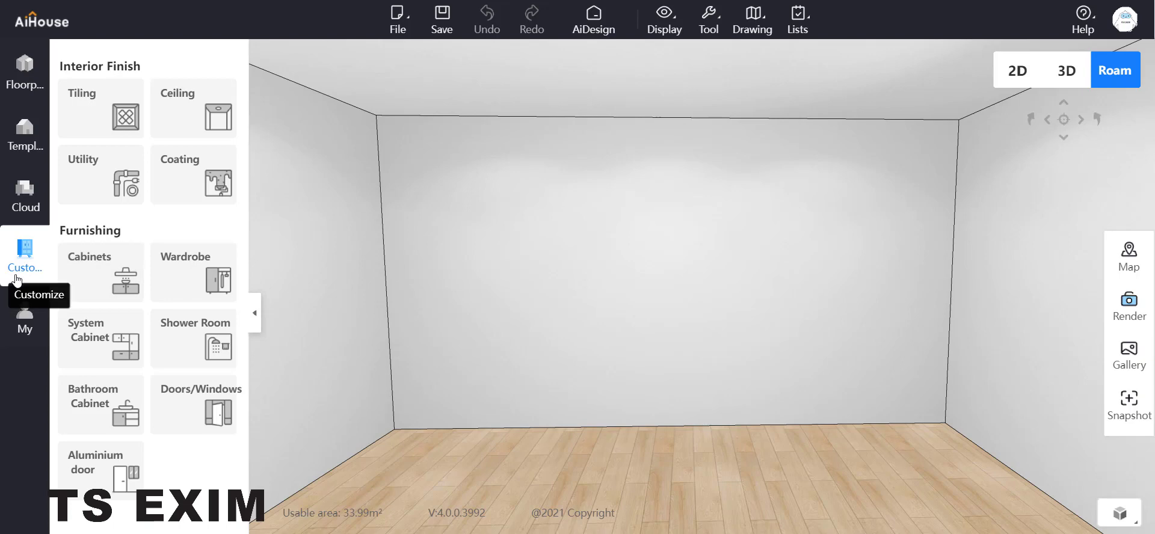
- Open the custom ceiling workspace and start a background wall design on the wall facing the camera
left_click(182, 119)
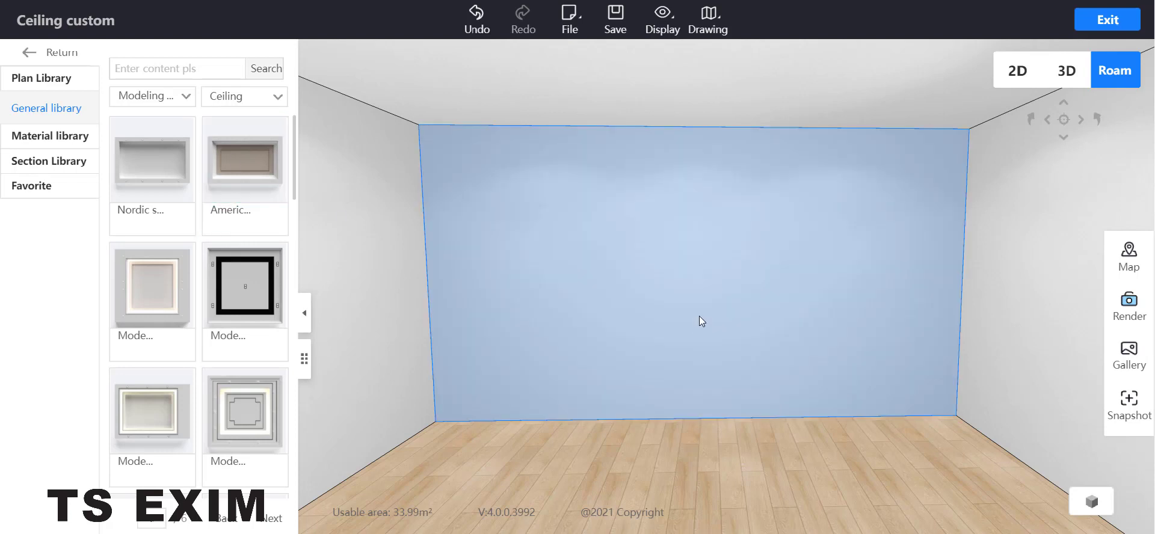
left_click(699, 316)
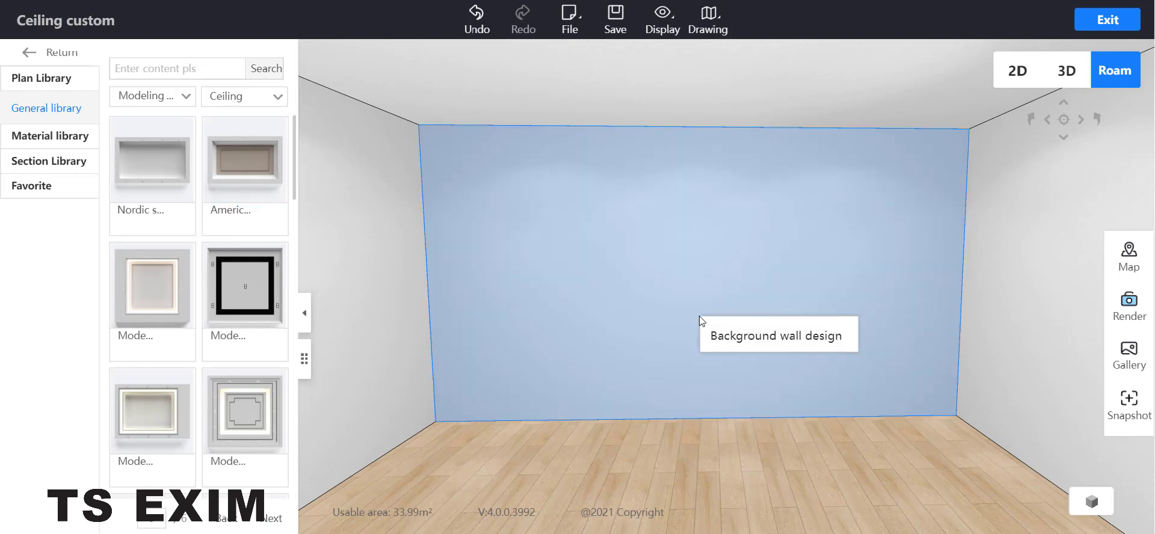
left_click(745, 345)
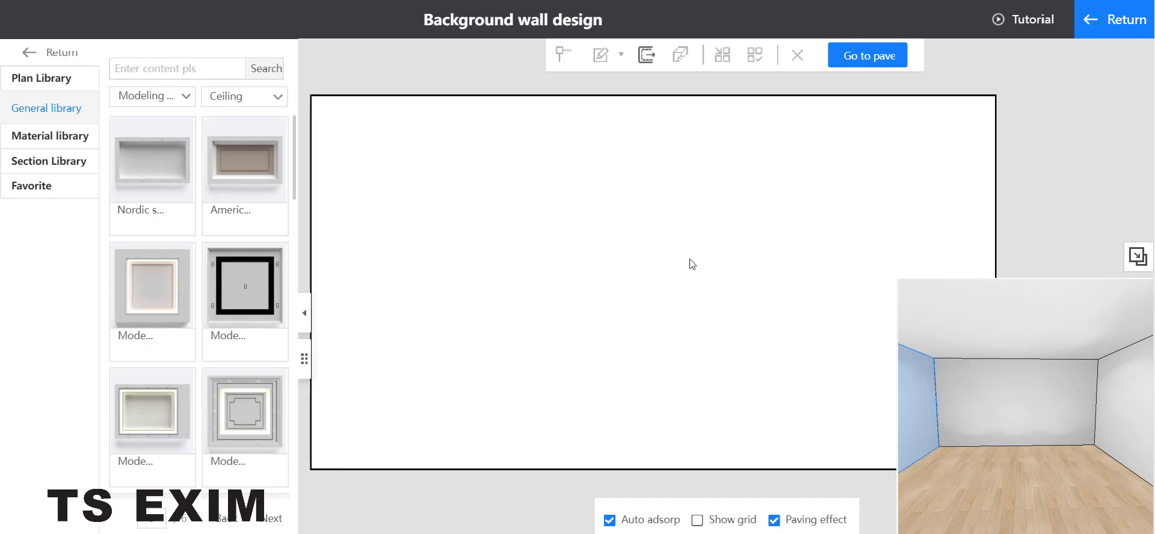
- Draw a rectangle about 424 by 165 from the upper-left corner of the background wall
left_click(612, 231)
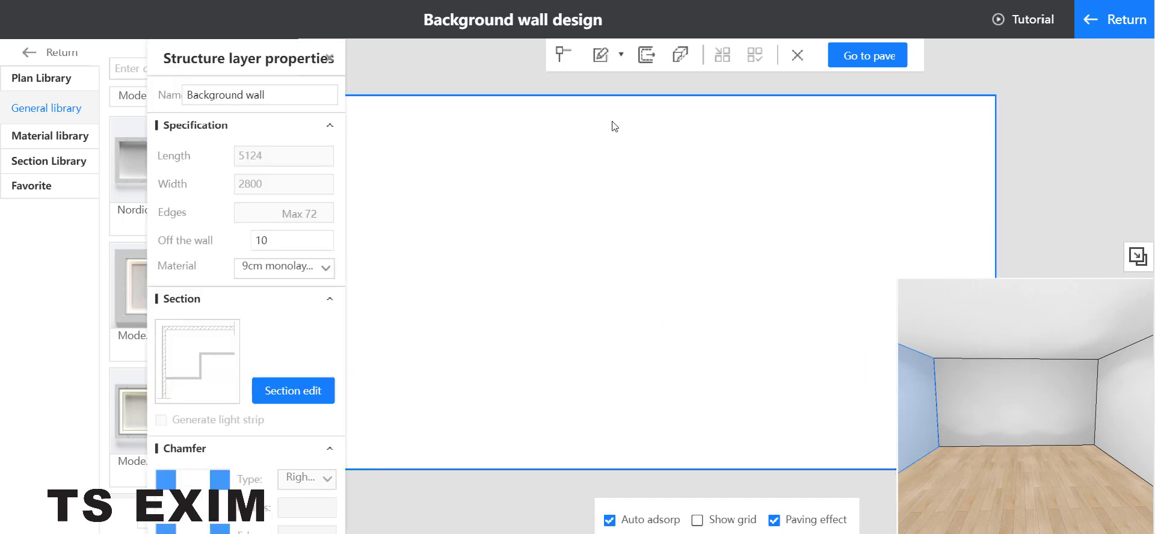
left_click(604, 64)
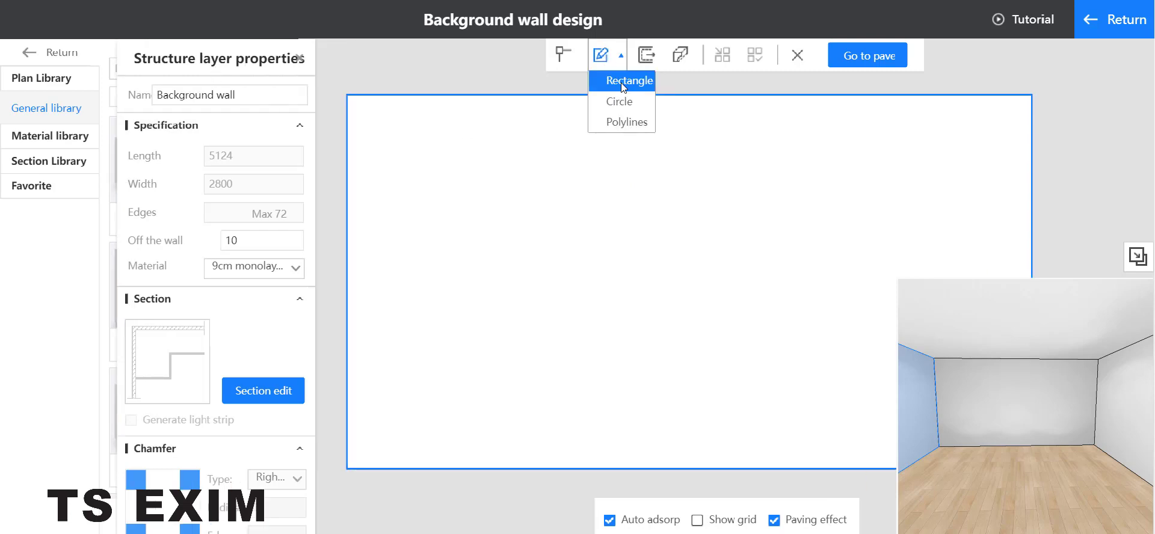
left_click(622, 83)
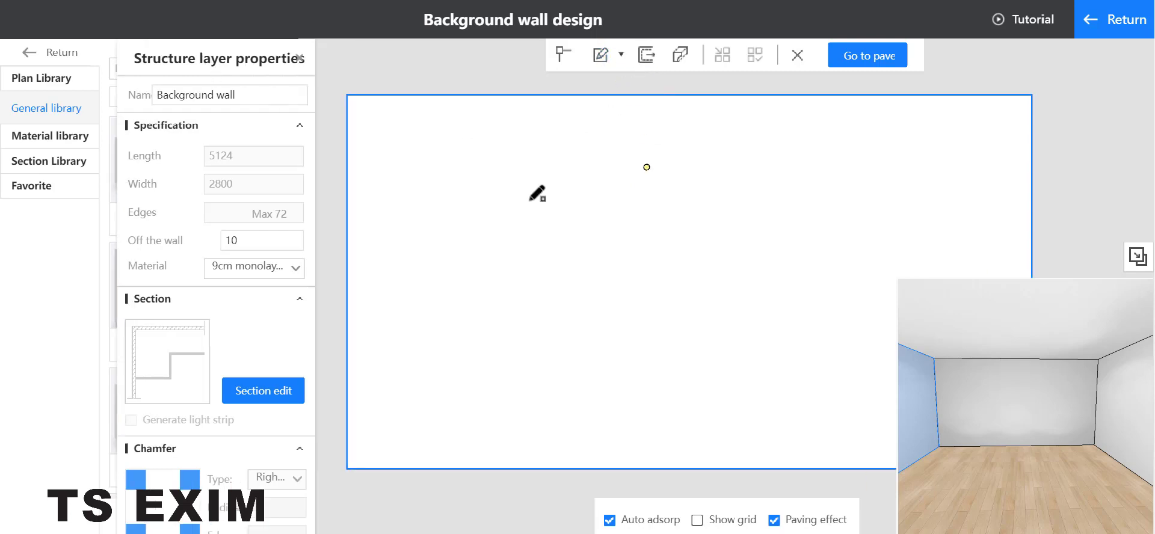
left_click(347, 94)
left_click(404, 117)
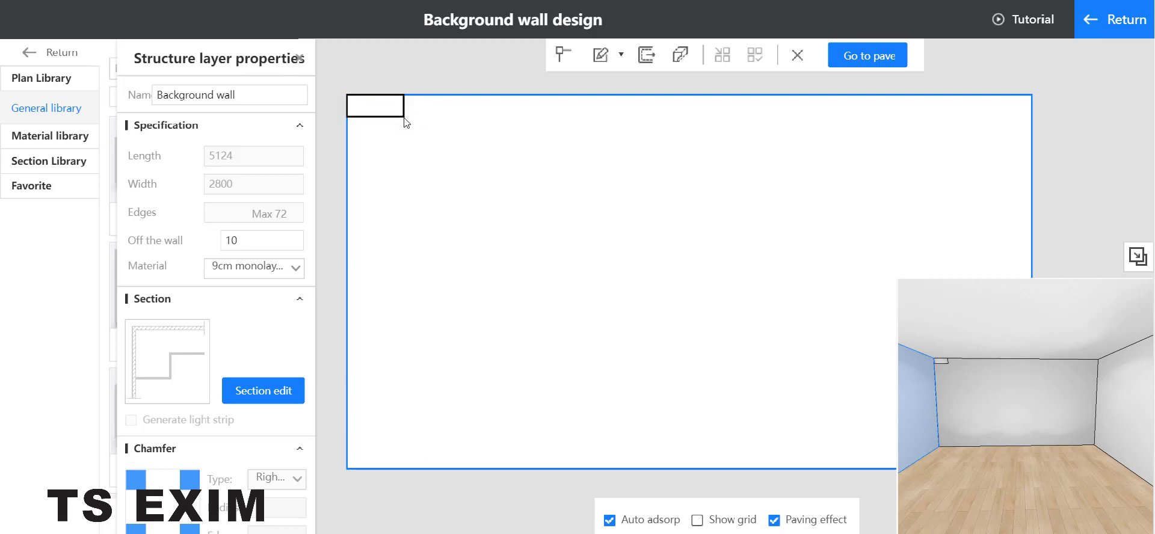
- Set the small rectangle's length to 400 and its width to 150
left_click(390, 114)
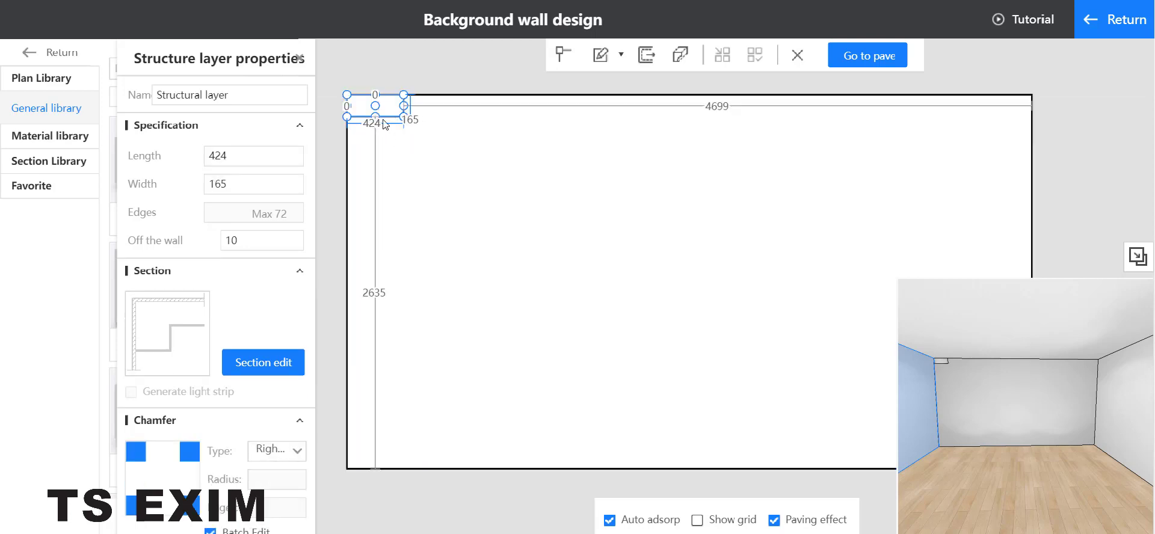
key("BackSpace")
type("00")
key("Return")
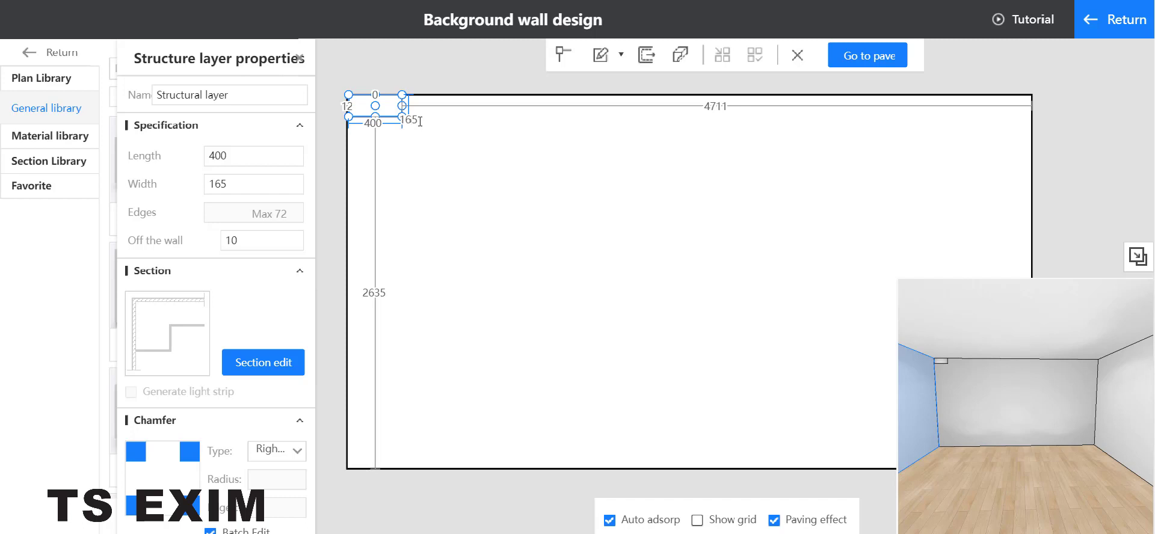
key("BackSpace")
key("BackSpace")
type("50")
key("Return")
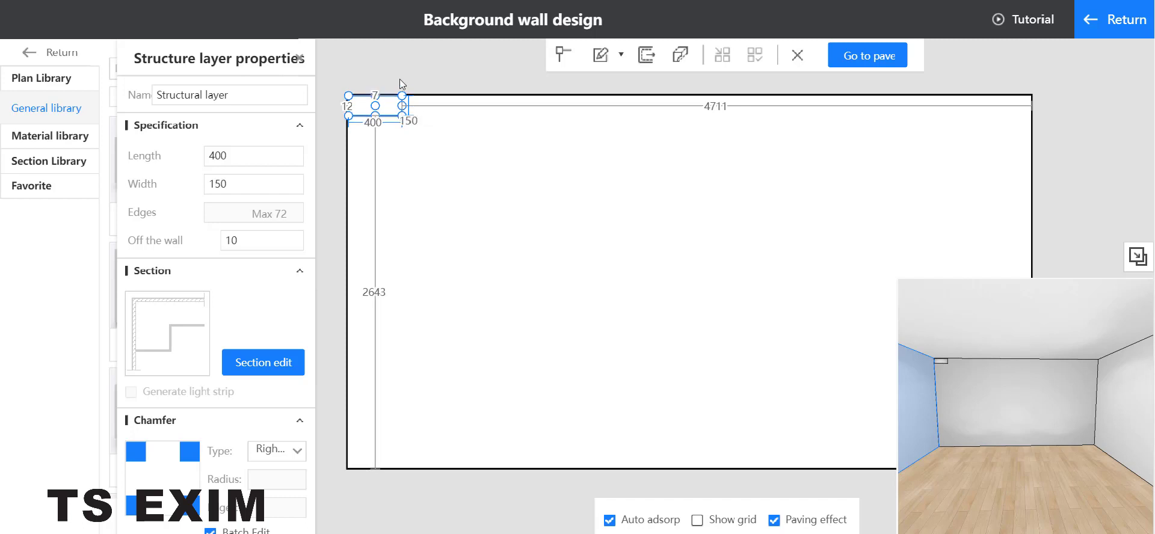
left_click(442, 175)
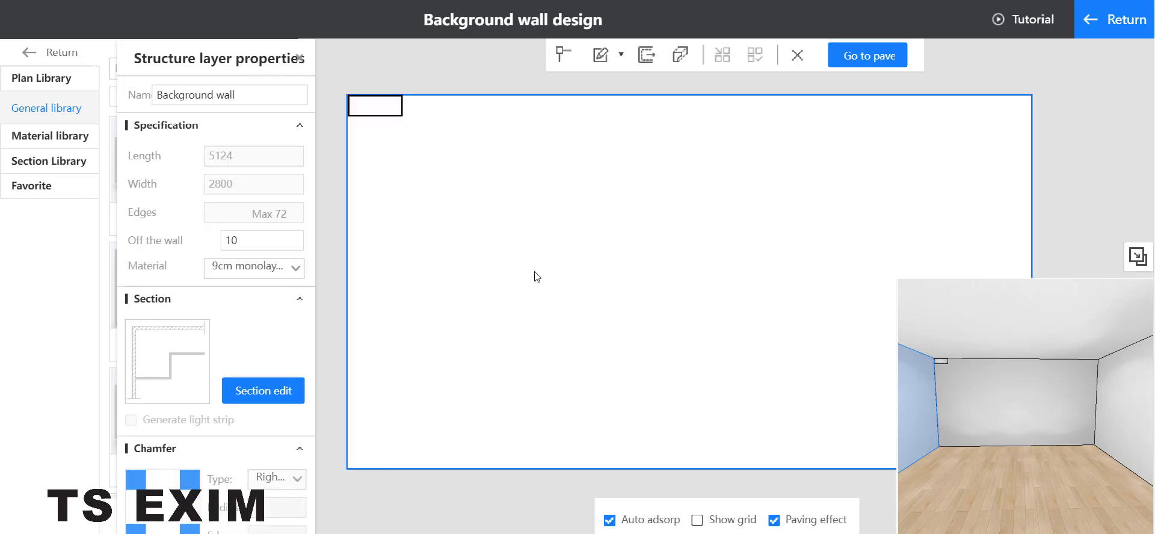
- Show the wall grid, set its spacing to 800 horizontally and 200 vertically, and hide the grid again
left_click(696, 520)
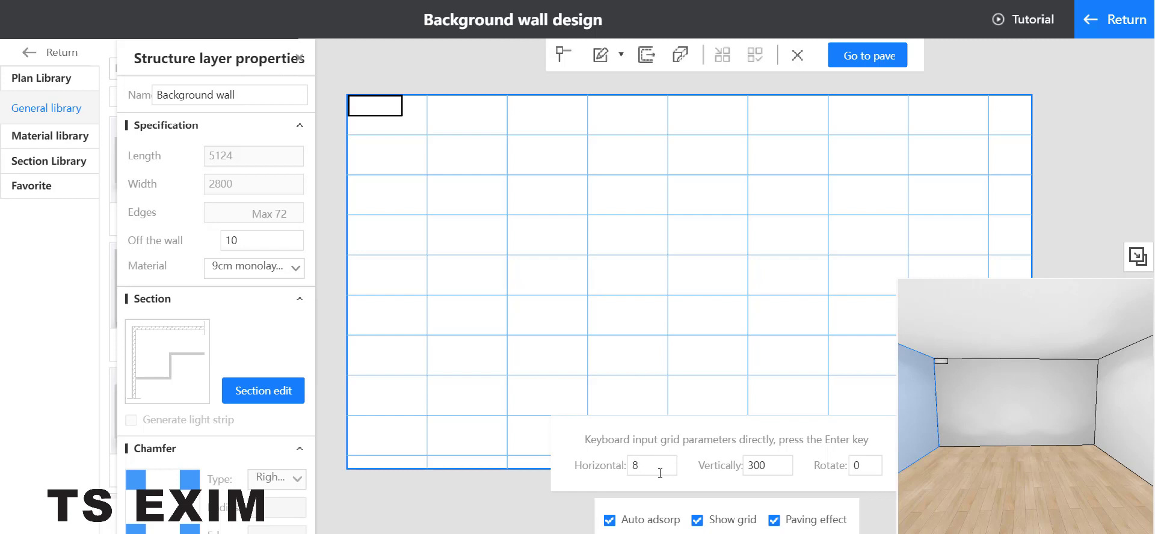
left_click(767, 466)
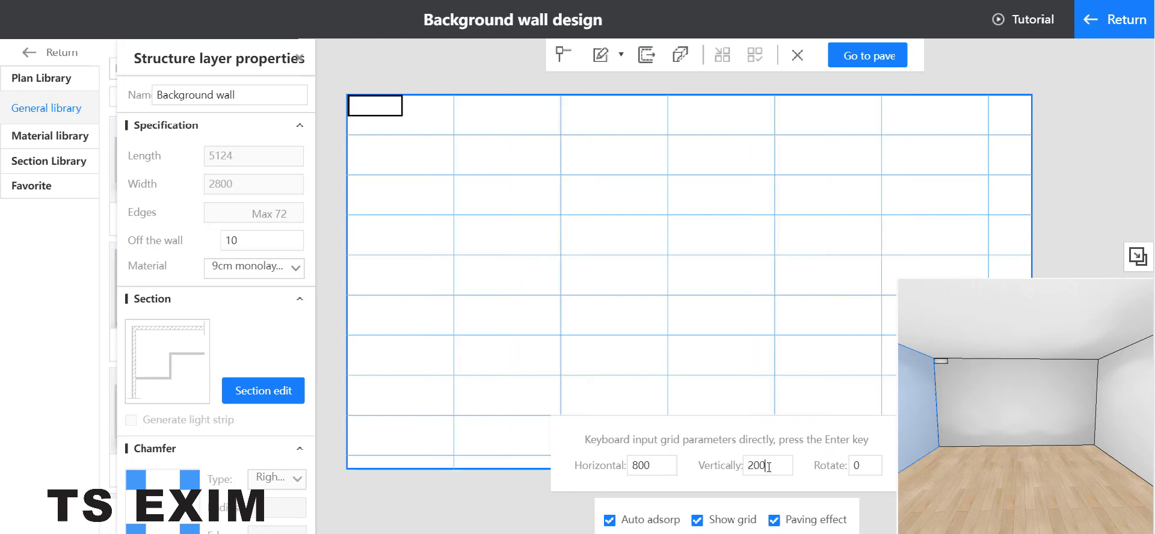
key("Return")
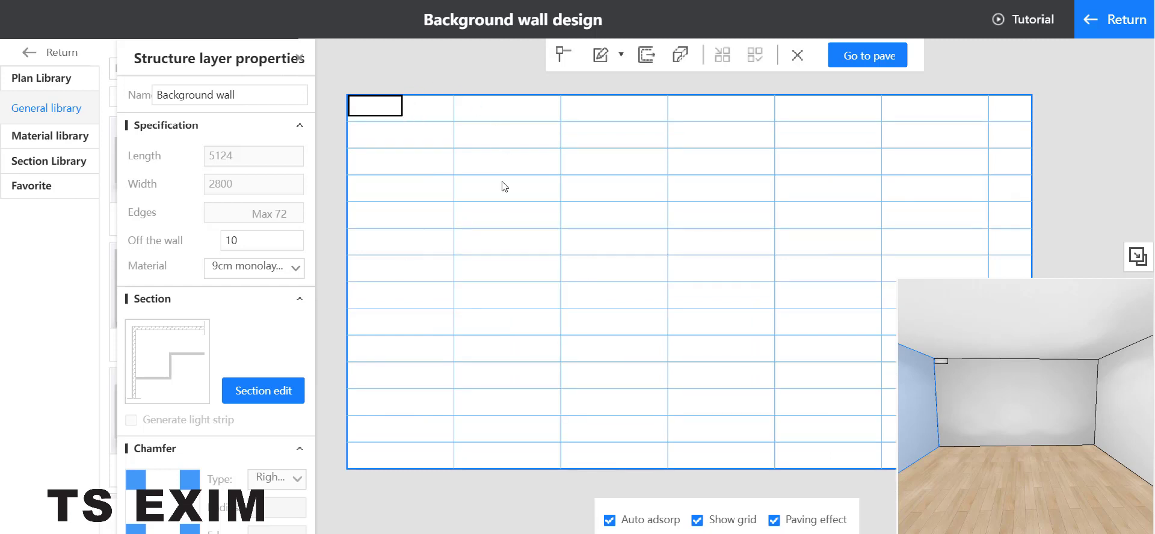
left_click(698, 521)
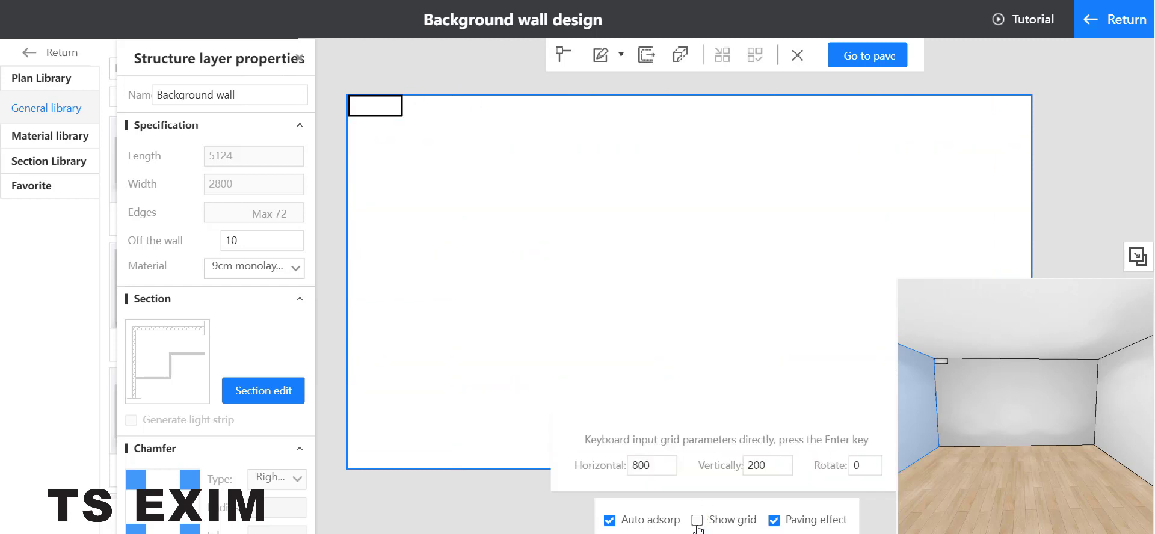
- Set the small rectangle's distance off the wall to 20
left_click(387, 122)
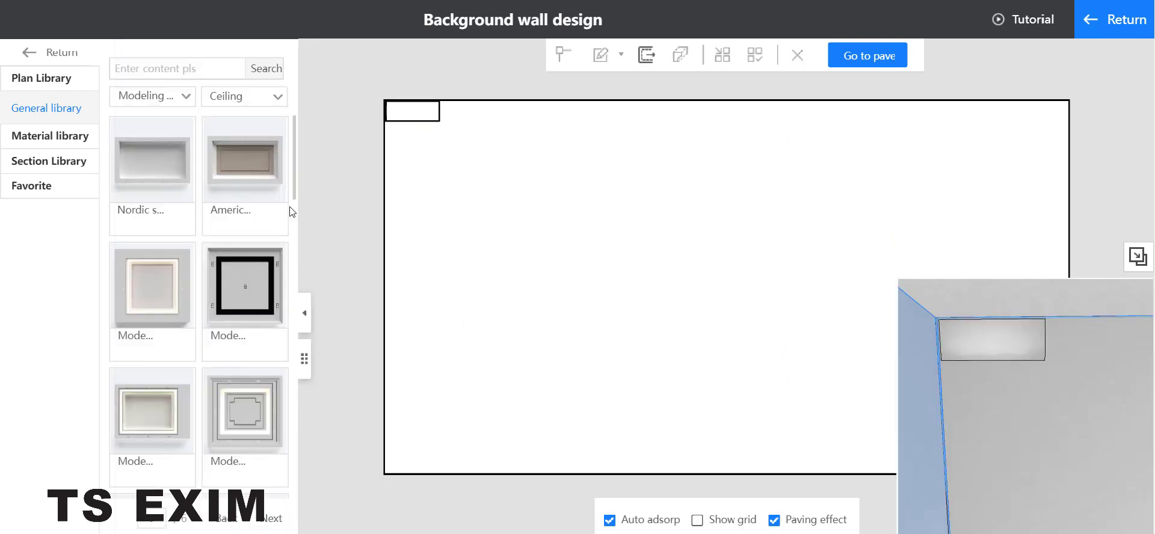
left_click(412, 116)
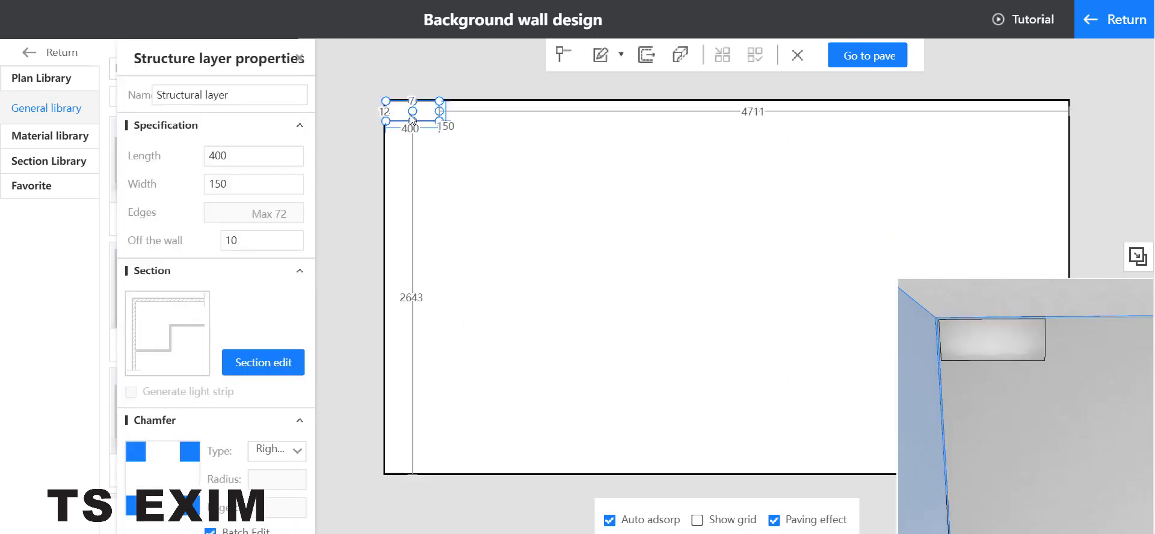
left_click(247, 239)
key("BackSpace")
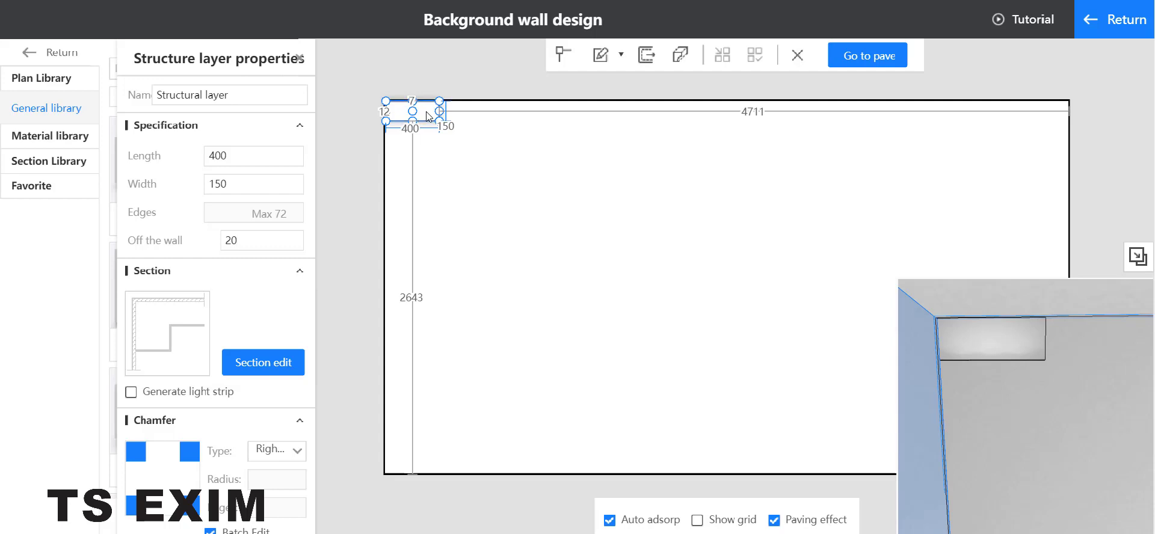
- Edit the small rectangle's section and place the Wooden line 5 corner line in the uppermost line slot
left_click(687, 56)
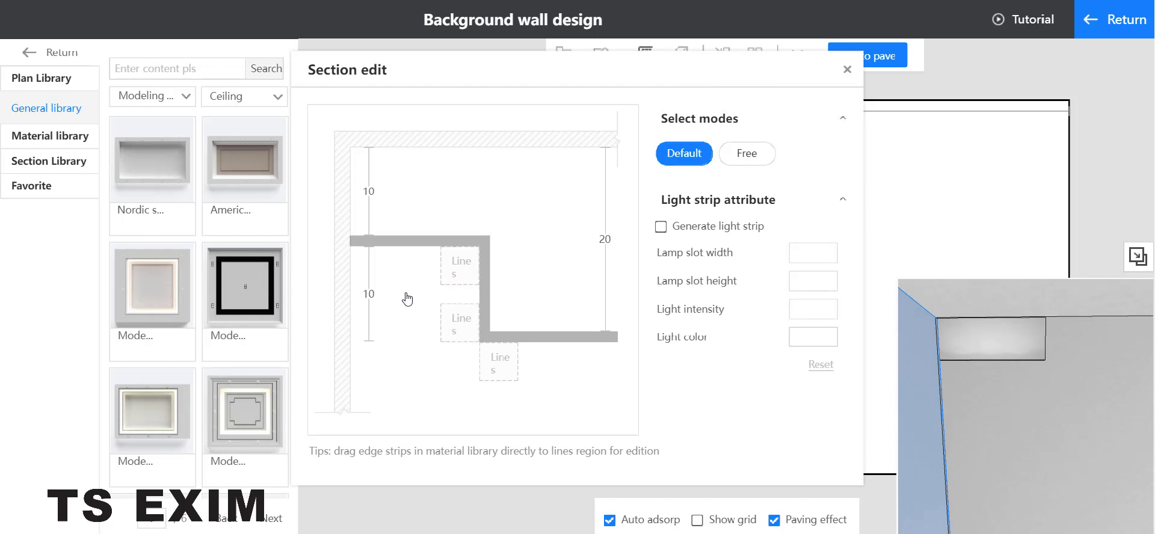
left_click(57, 162)
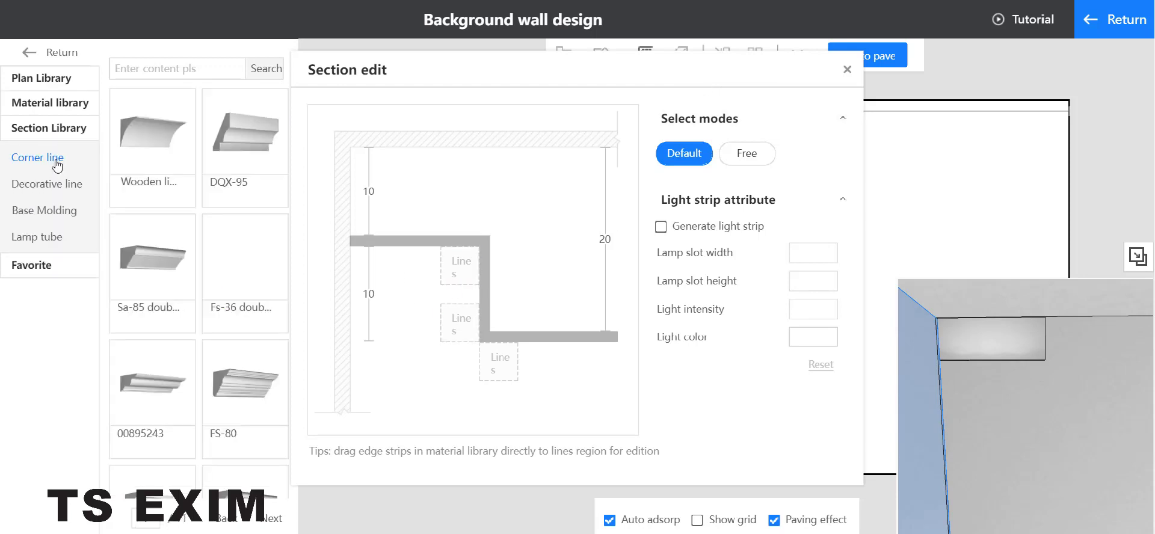
left_click_drag(154, 158, 473, 273)
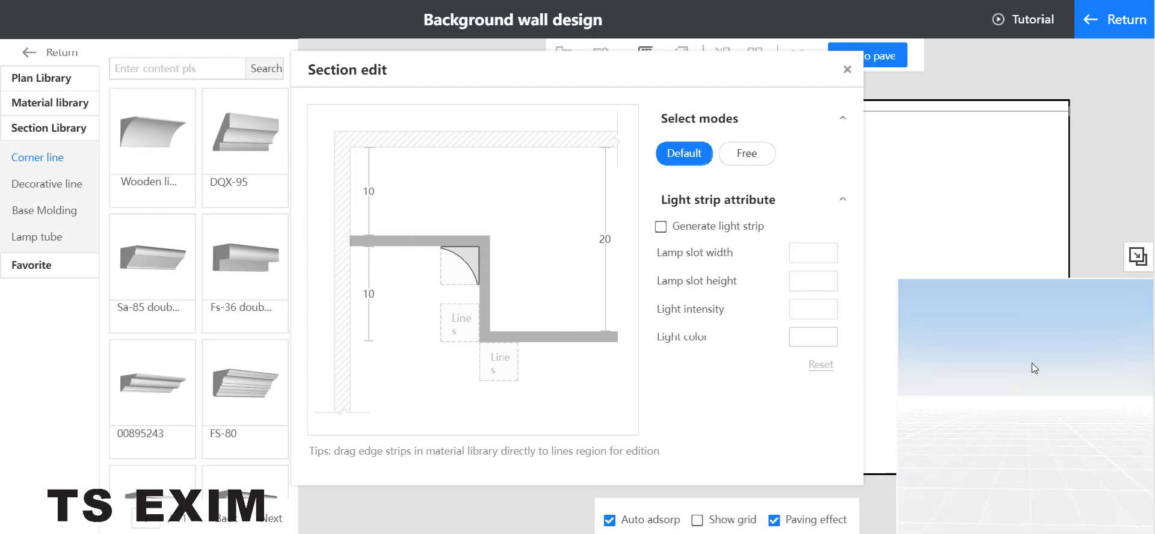
- Unlink the wooden edge strip's proportions, set its width to 15, and close the section editor
left_click(467, 271)
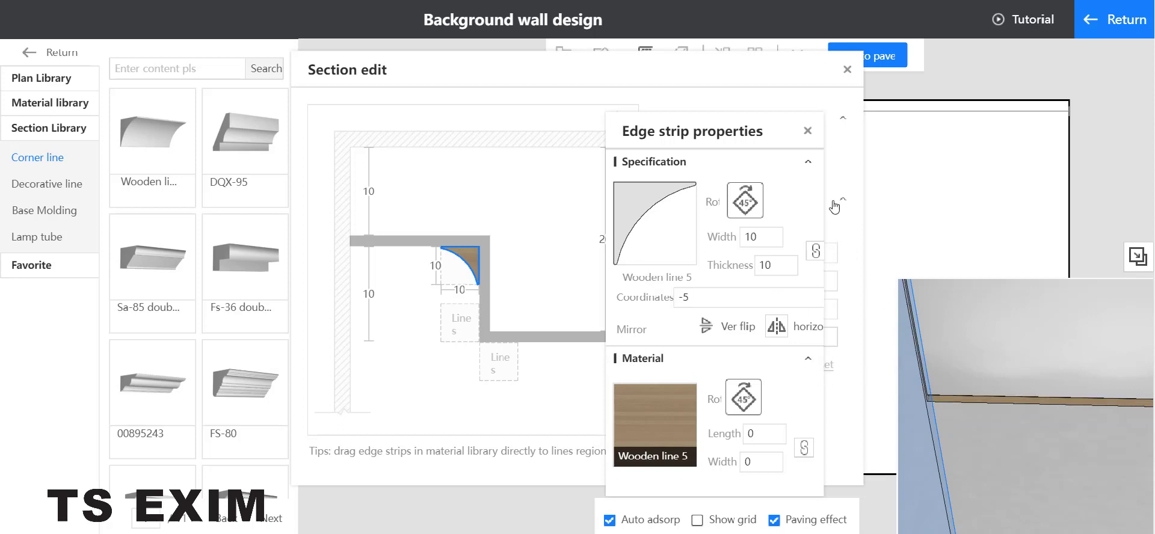
left_click(816, 250)
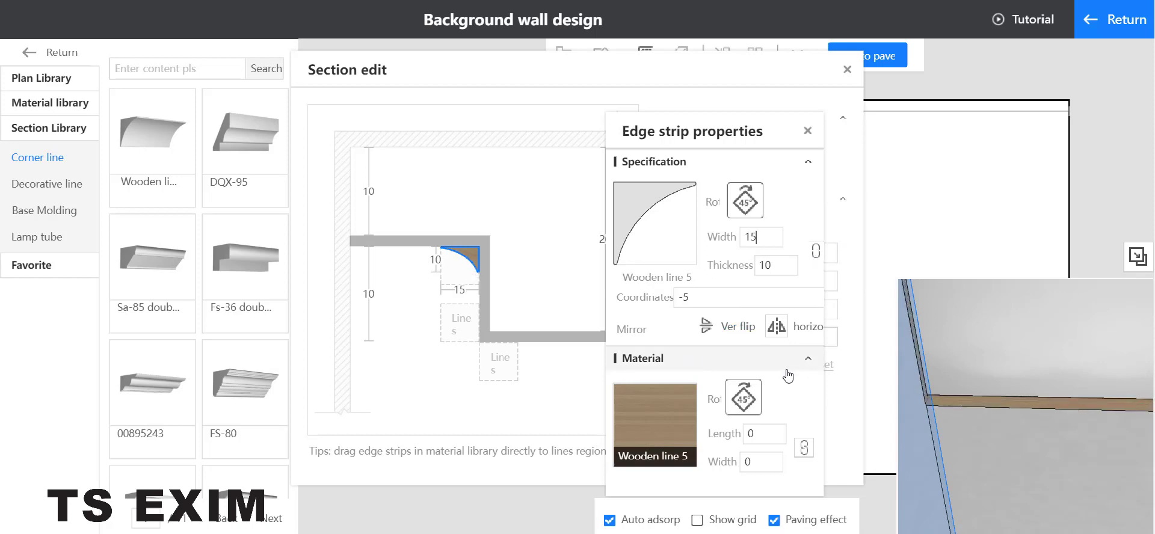
left_click(807, 131)
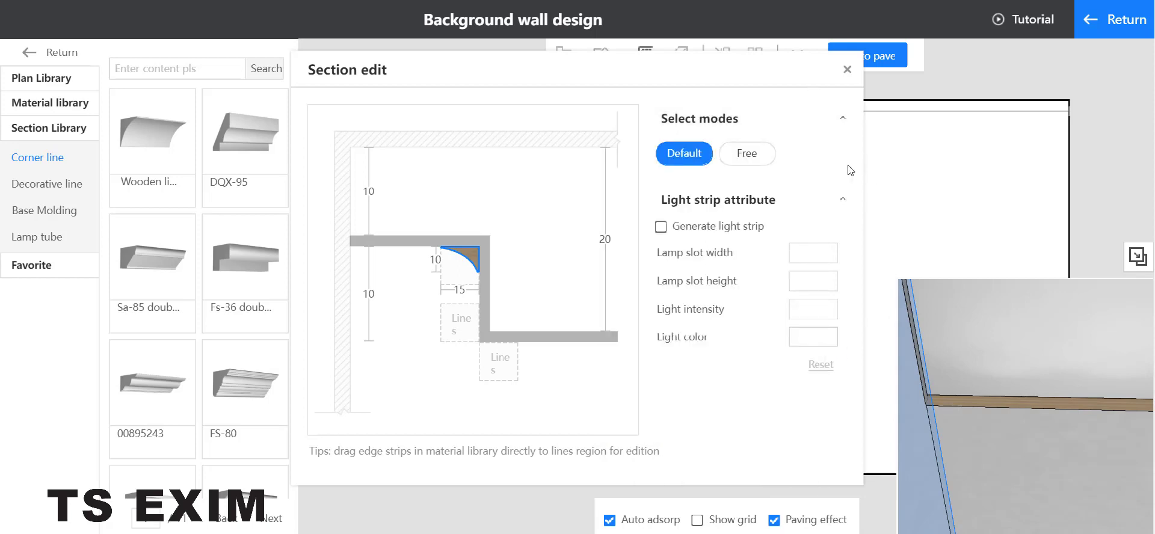
left_click(847, 70)
- Leave the background wall design and the custom ceiling workspace to return to the main room view
left_click(1116, 33)
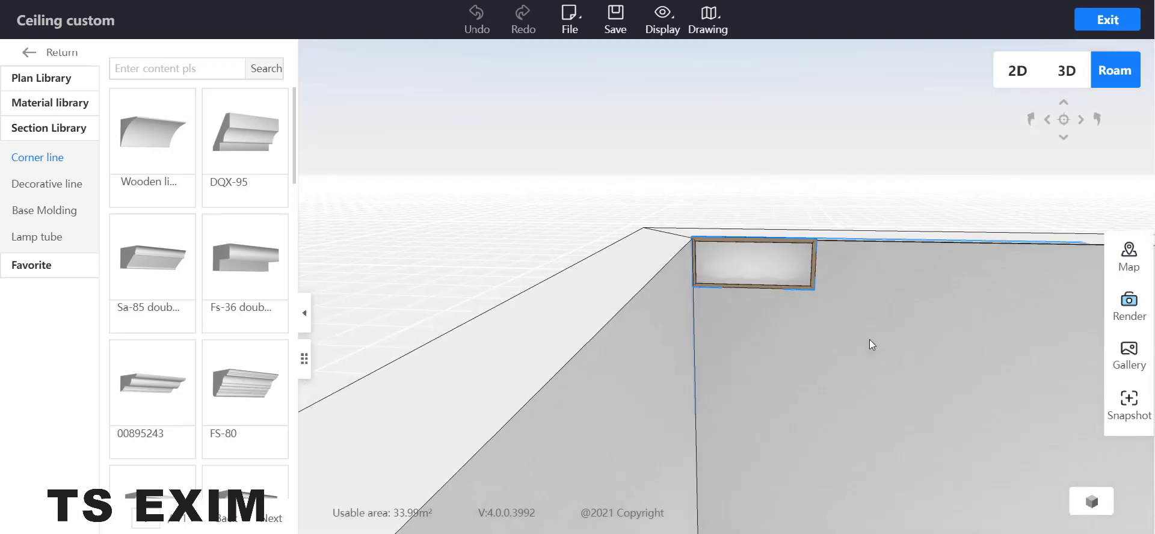
left_click(861, 366)
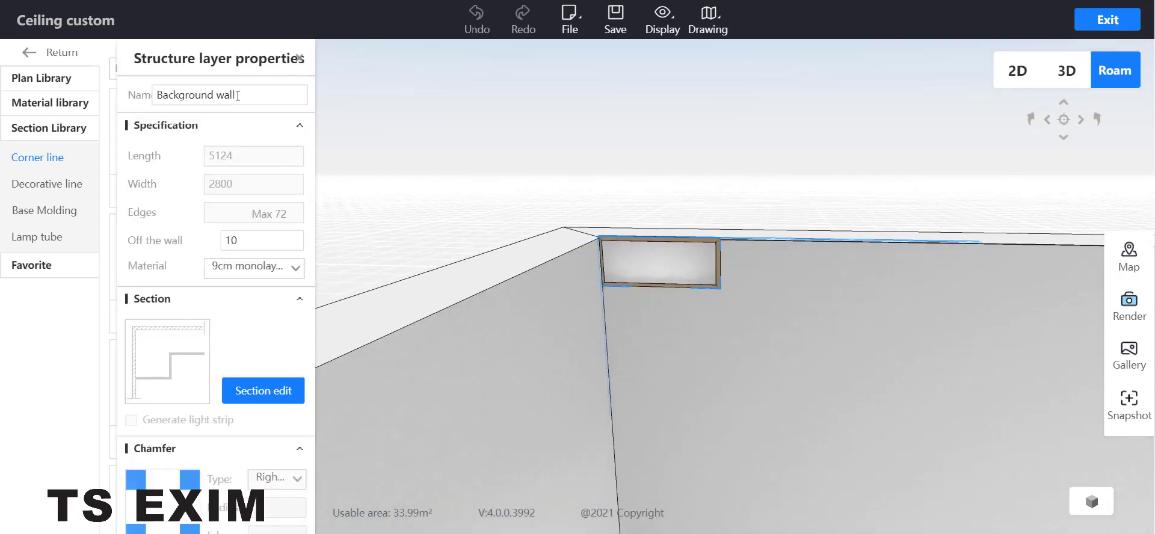
left_click(297, 59)
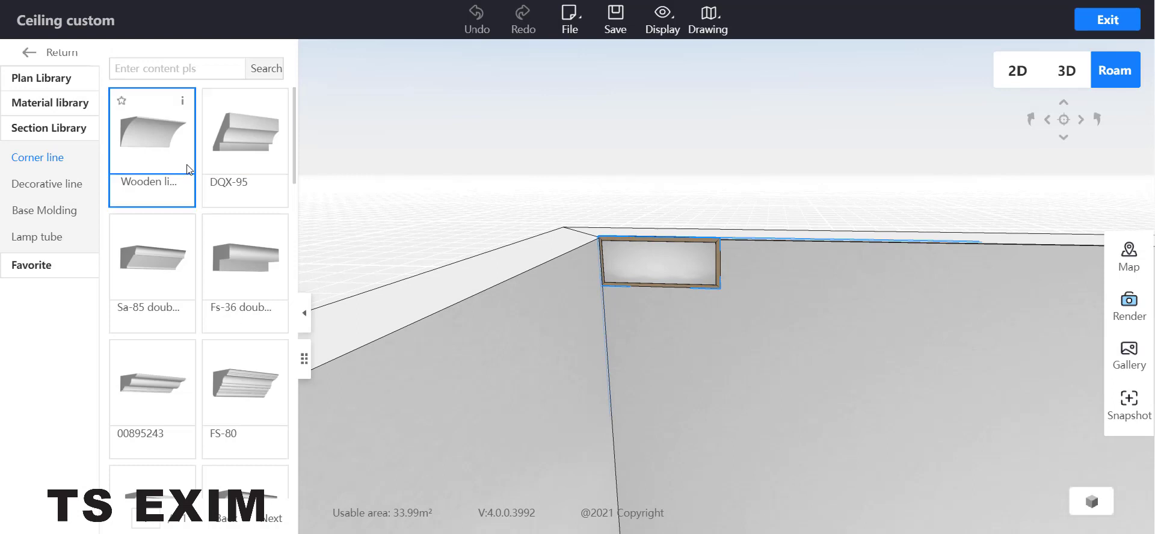
left_click(32, 53)
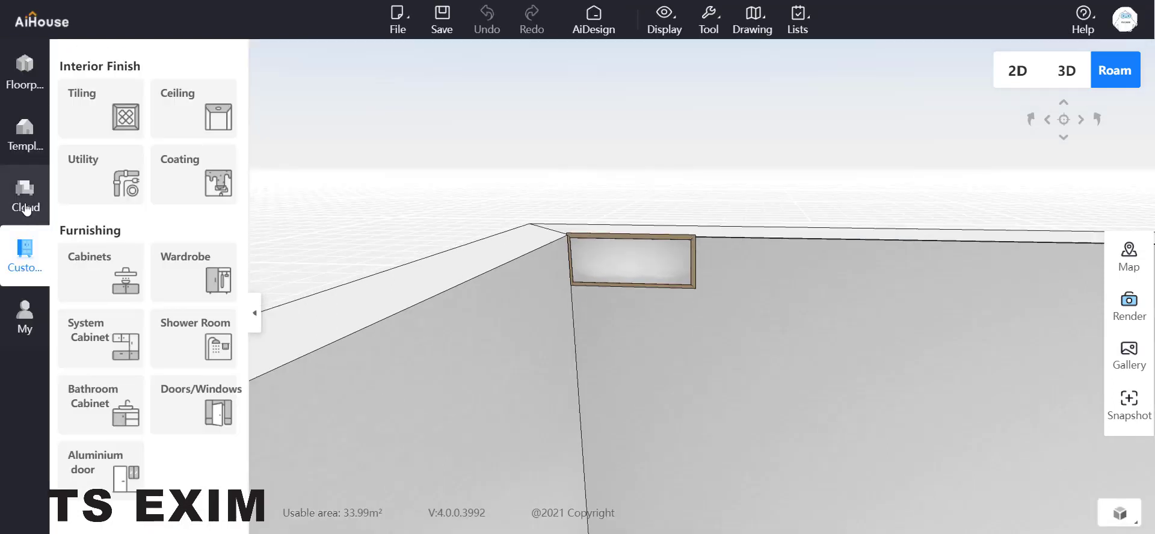
- Show the baking lacquered materials in the public universal material library and filter them to the glossy lacquer category
left_click(25, 207)
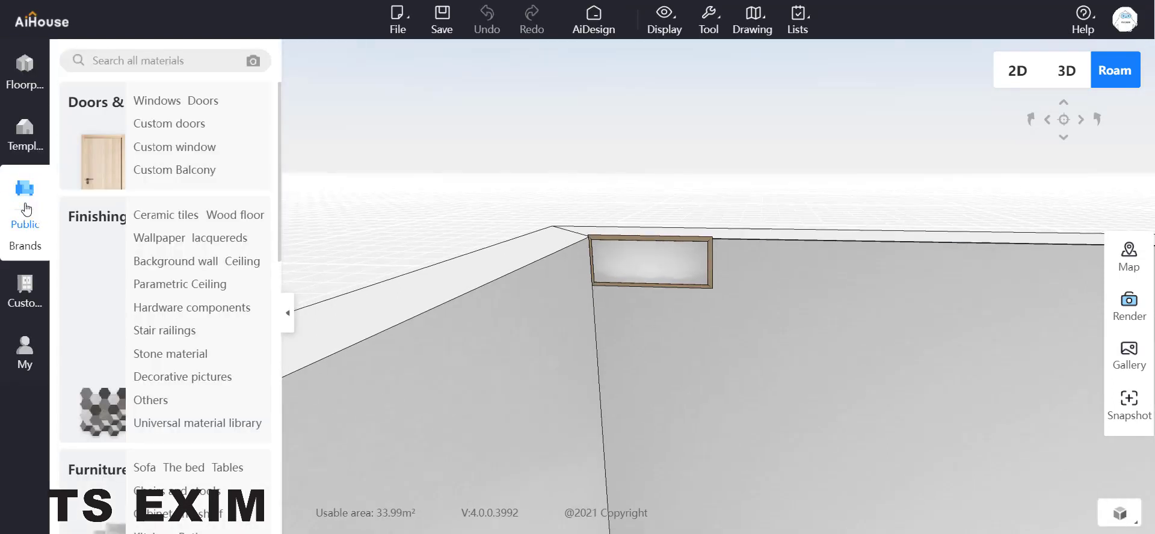
left_click(202, 424)
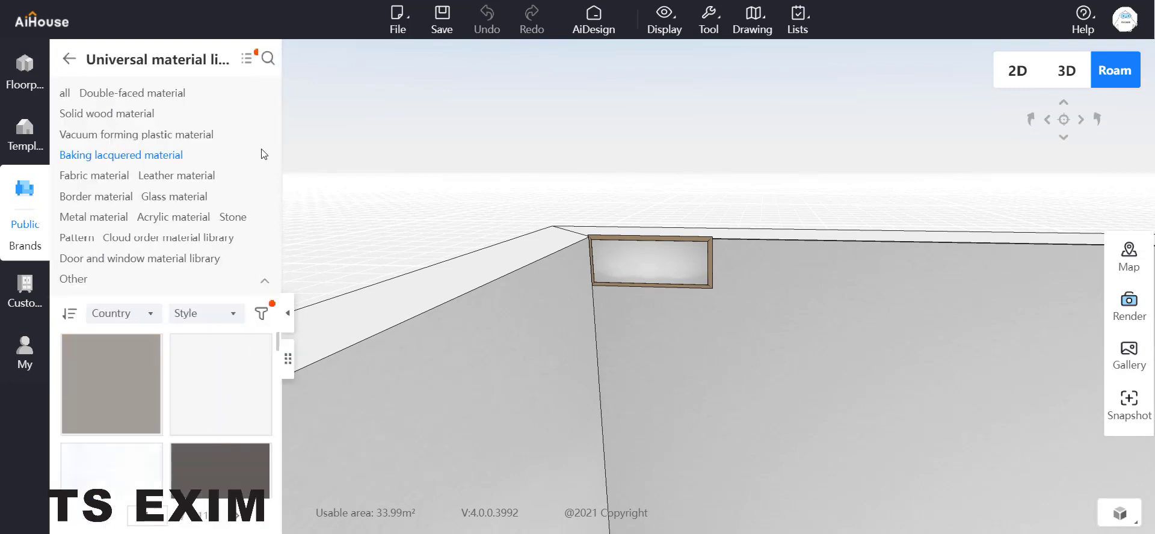
left_click(152, 157)
left_click(140, 315)
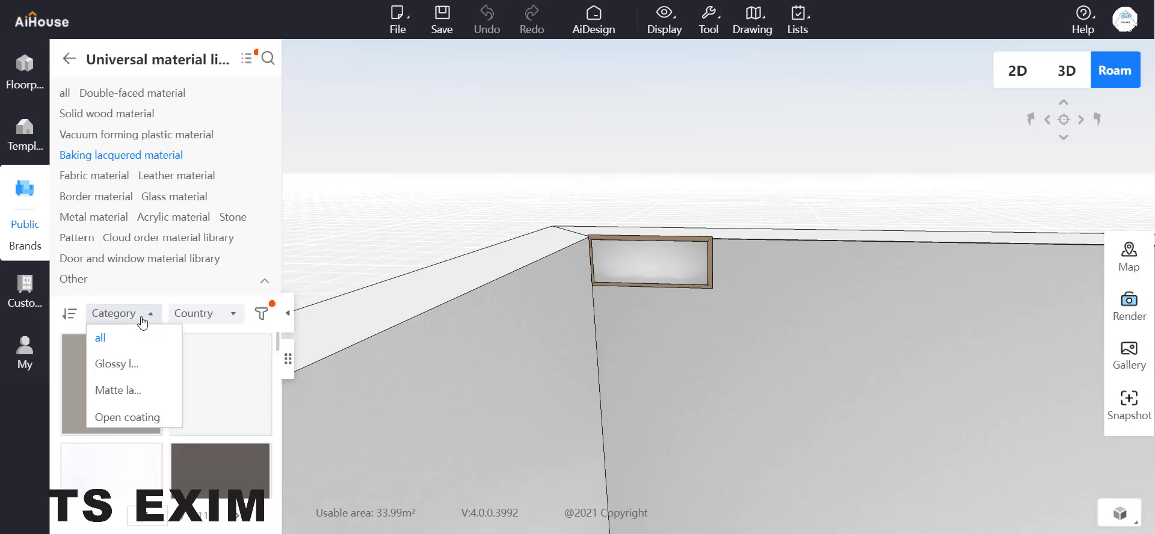
left_click(132, 373)
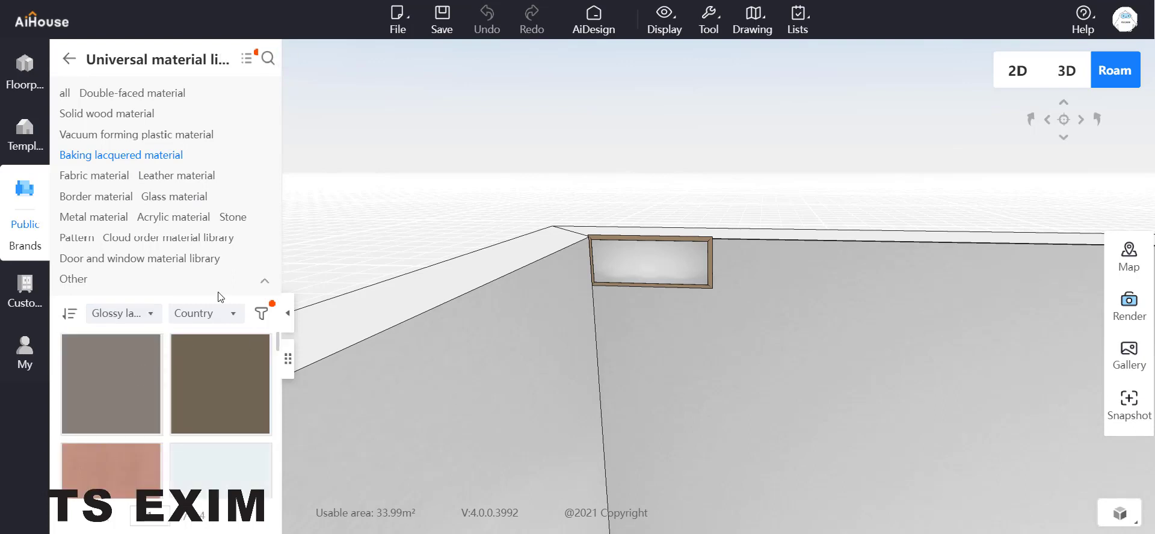
- Find a white glossy lacquer and apply it to the raised panel's face and its wooden frame strips
scroll(229, 380, "down", 5)
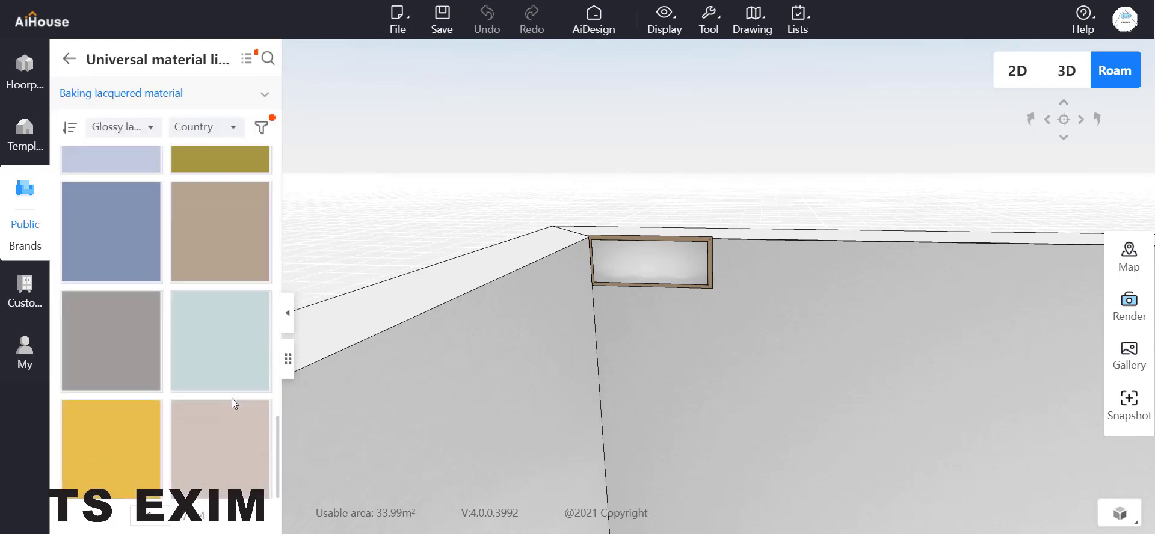
scroll(218, 412, "down", 8)
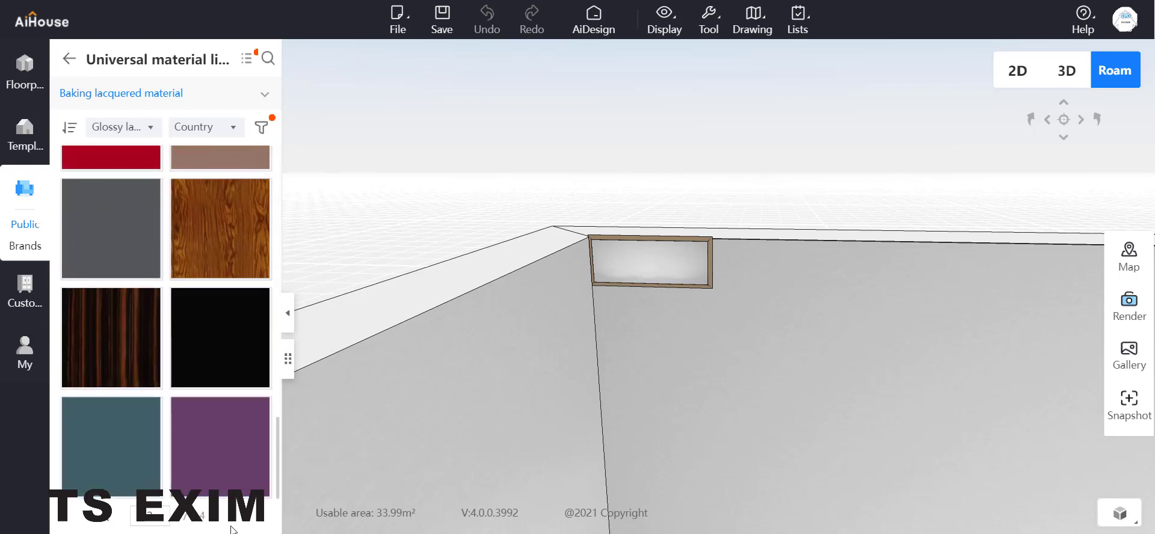
scroll(197, 364, "up", 10)
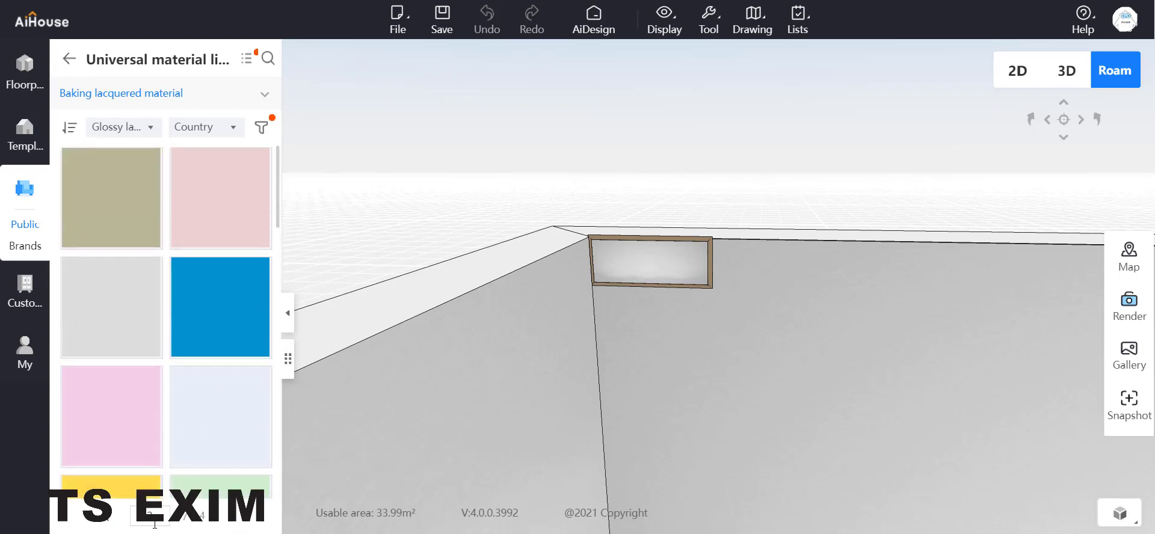
scroll(229, 391, "down", 8)
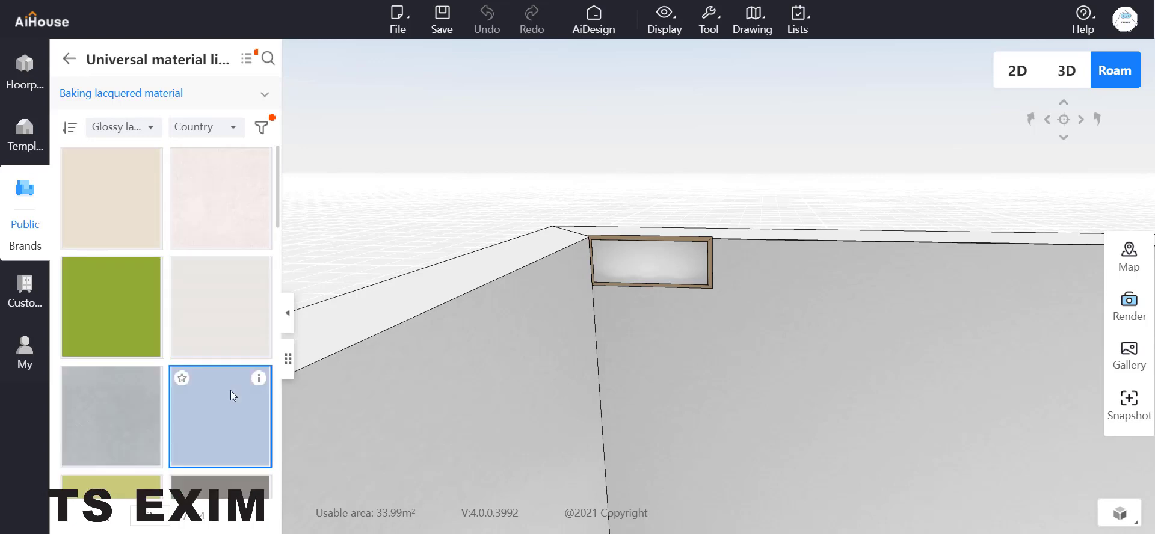
left_click_drag(128, 472, 690, 266)
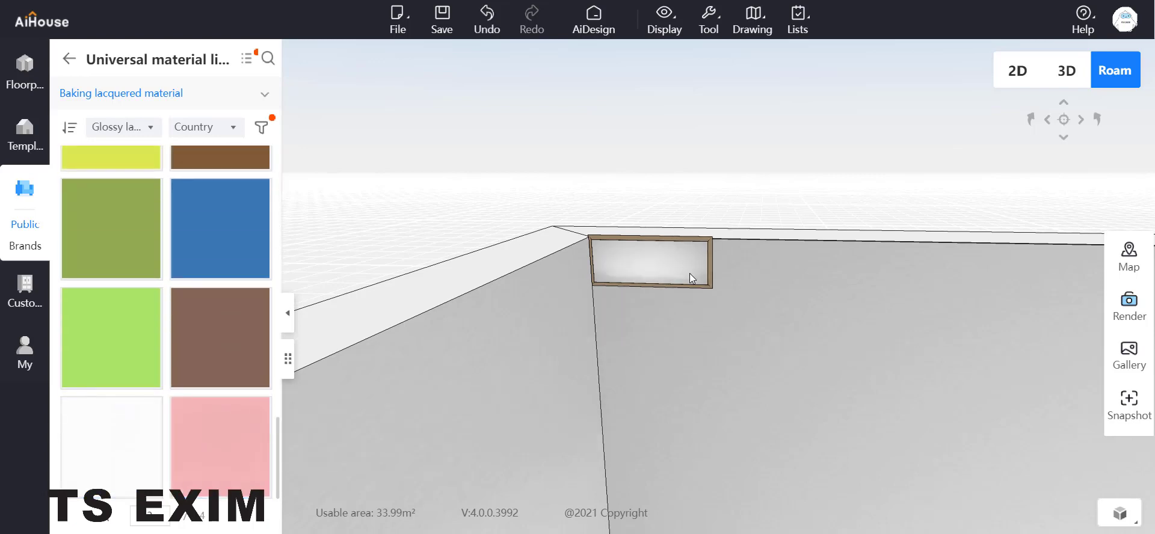
scroll(681, 279, "up", 3)
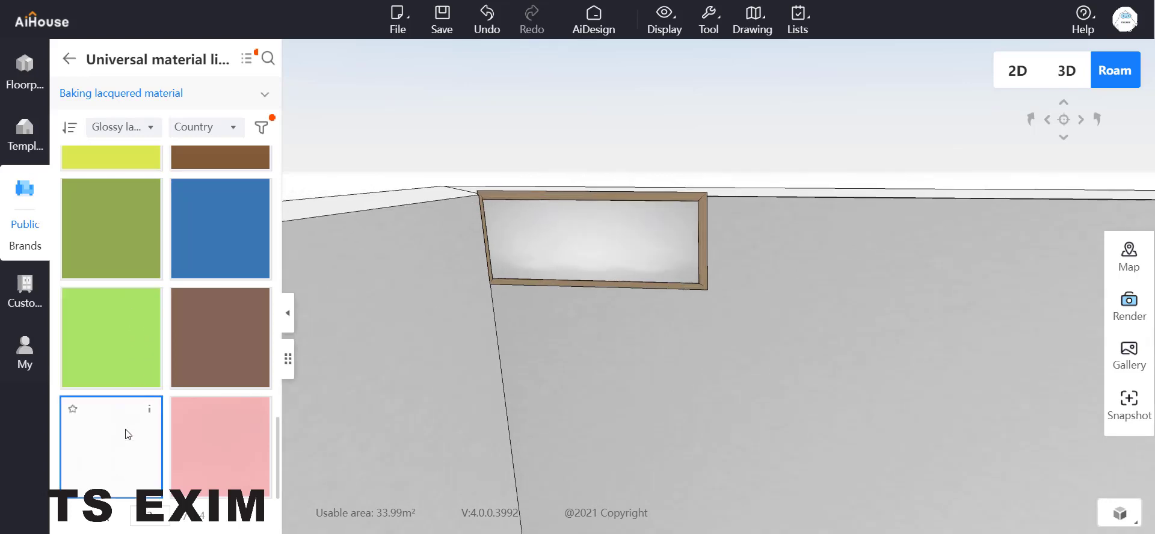
left_click_drag(129, 431, 531, 283)
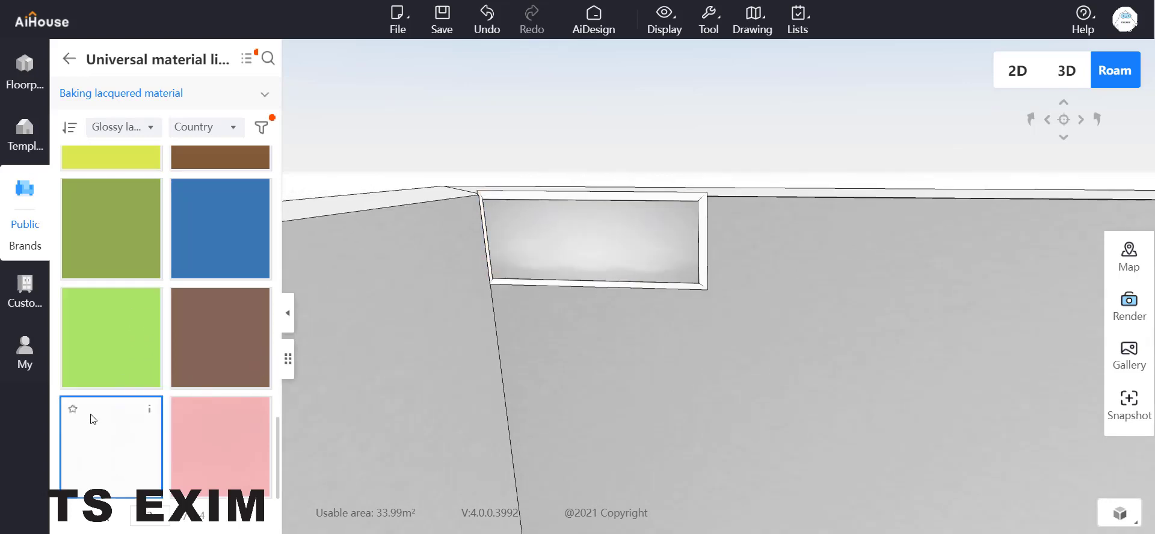
left_click_drag(91, 412, 541, 218)
- Reopen the background wall design and place copies of the 400 by 150 panel in staggered rows beneath the original
double_click(669, 321)
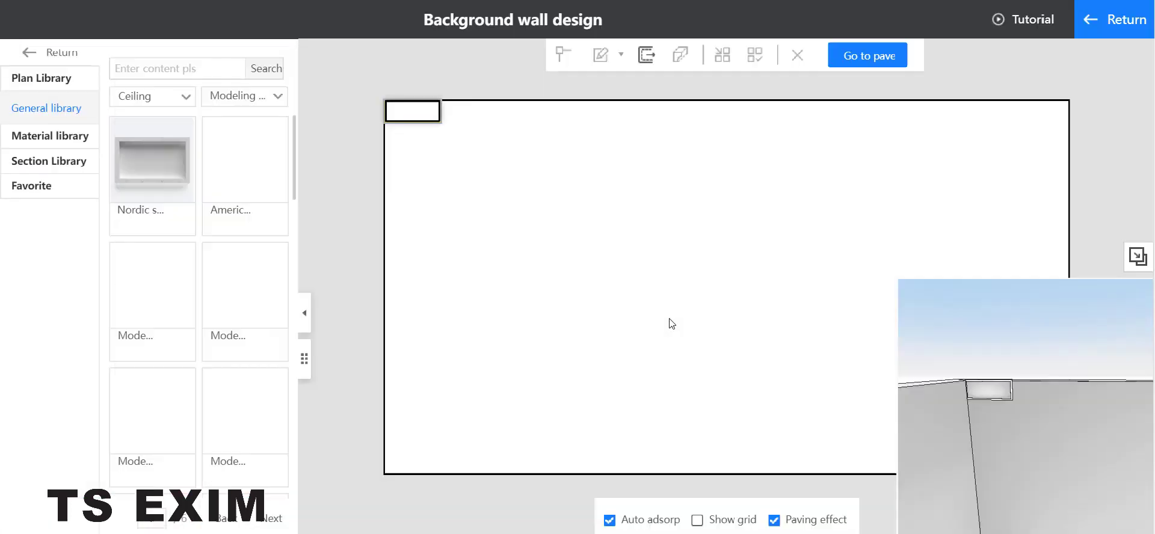
left_click(414, 110)
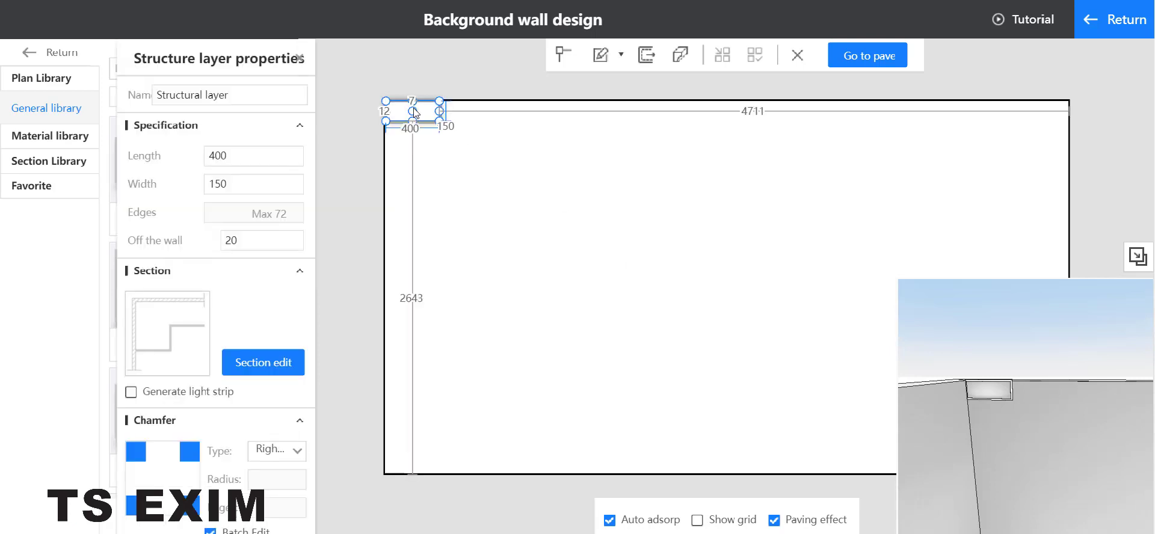
left_click(408, 95)
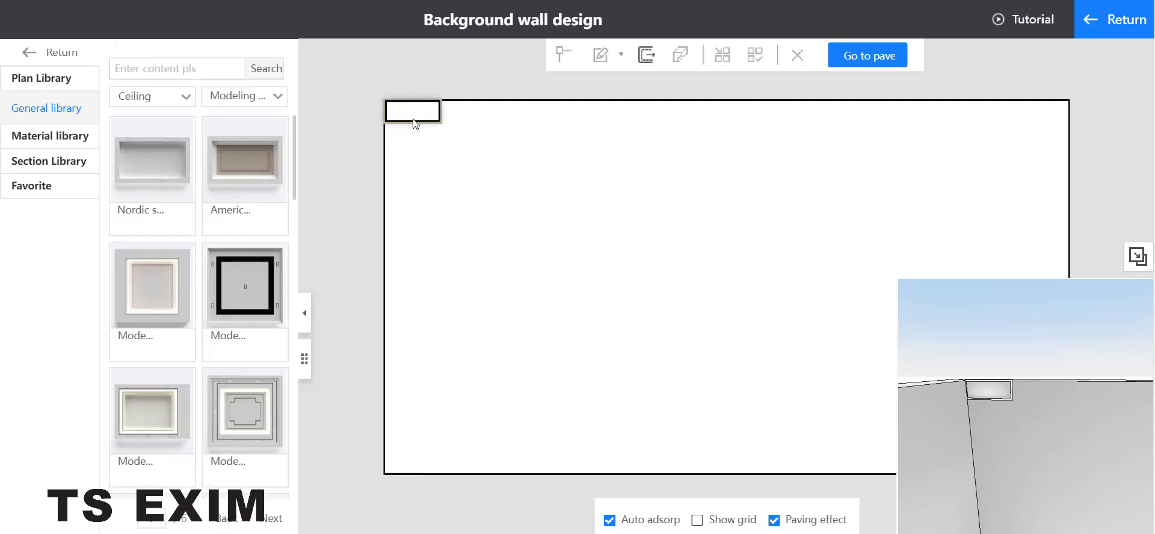
scroll(394, 111, "up", 3)
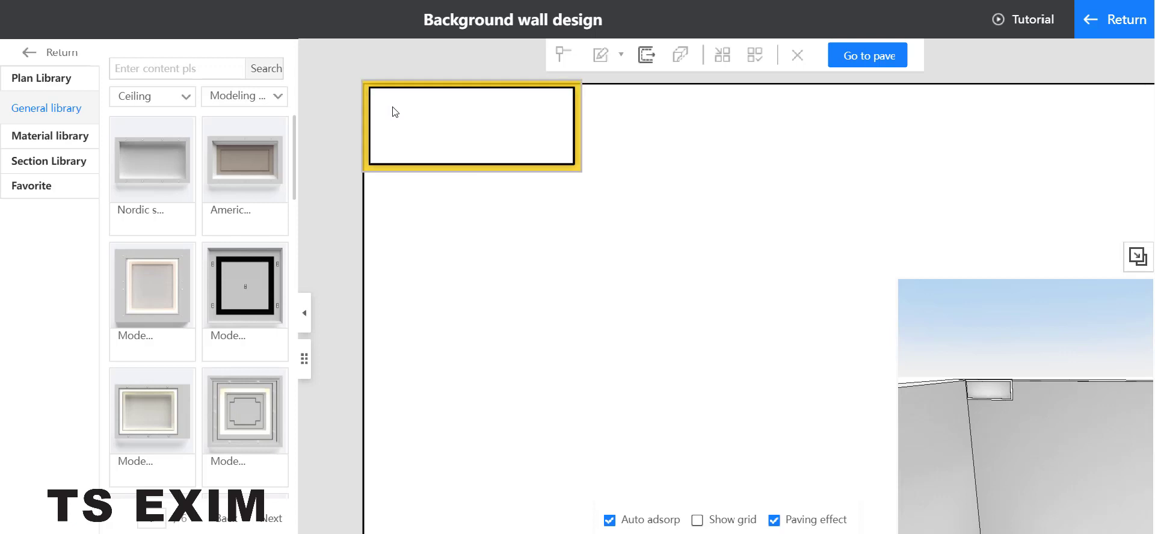
left_click(454, 125)
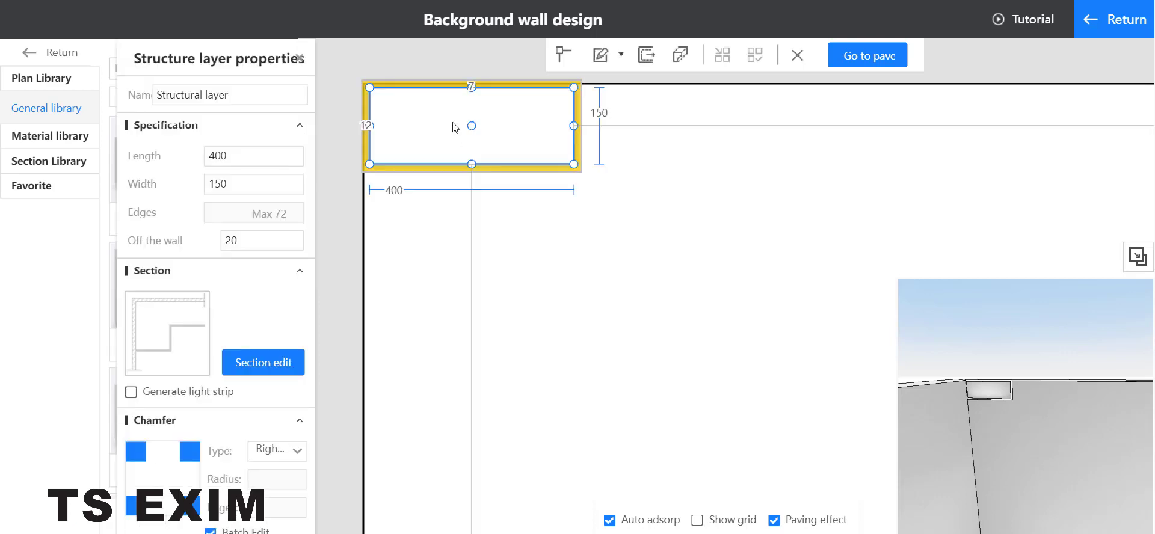
right_click(454, 127)
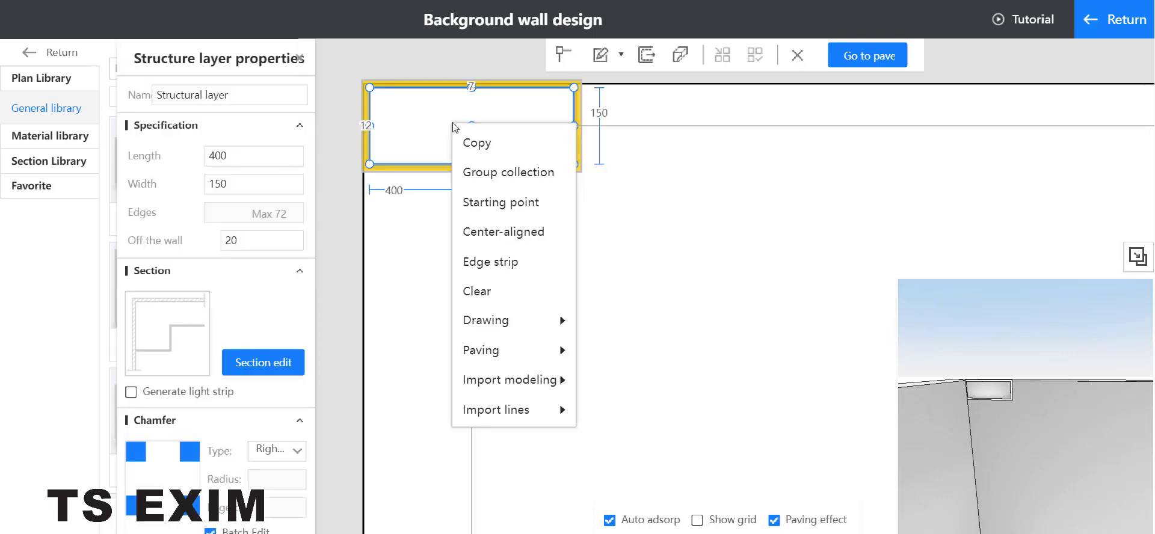
left_click(487, 144)
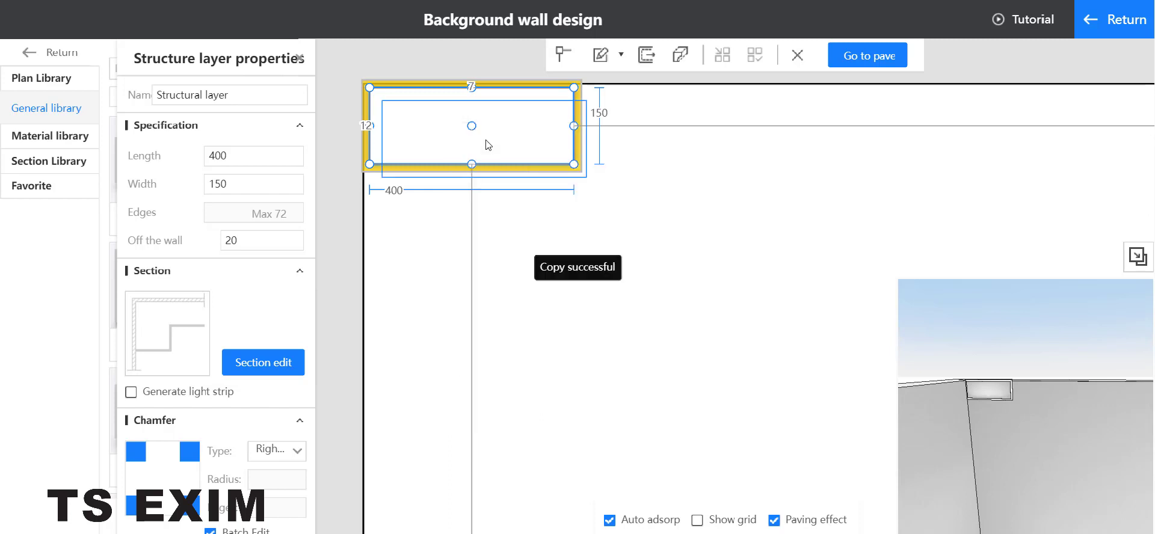
left_click(575, 223)
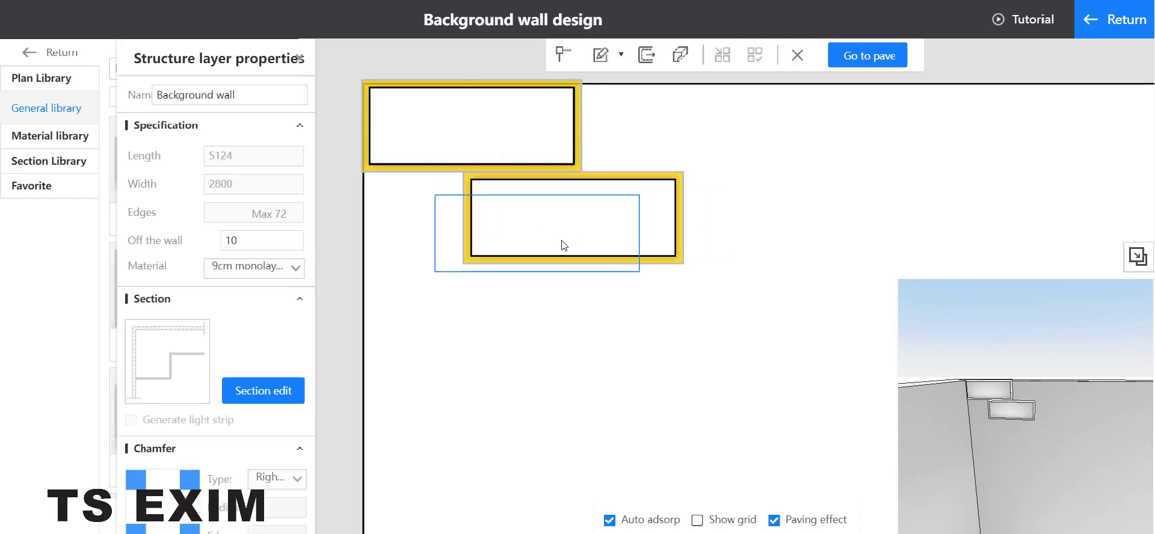
left_click(469, 314)
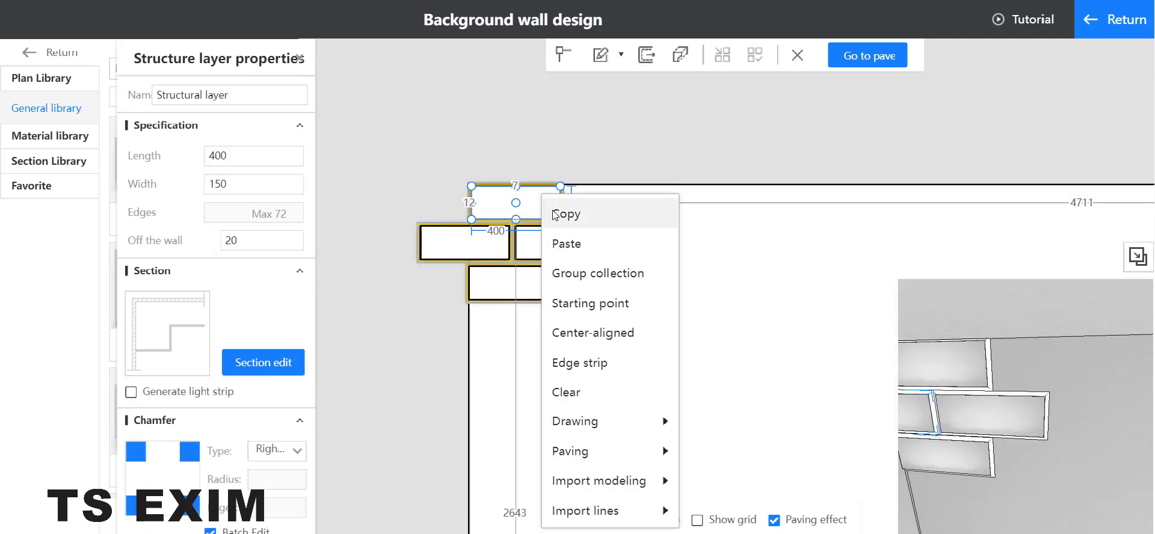
- Copy the first panel again and place one copy beside the third-row panel and another beside the first-row panel
left_click(559, 212)
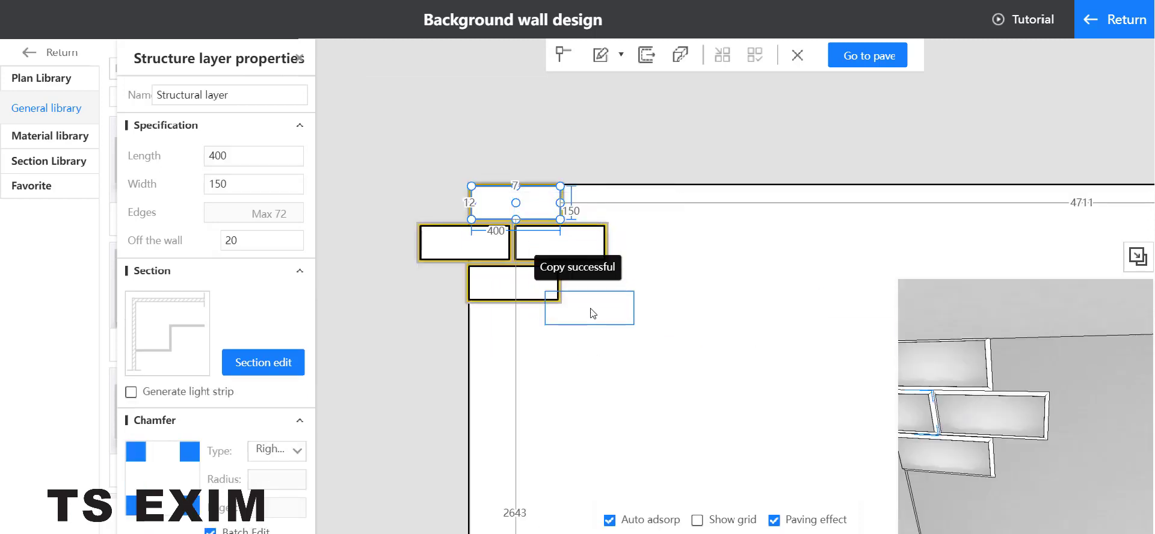
scroll(590, 310, "up", 3)
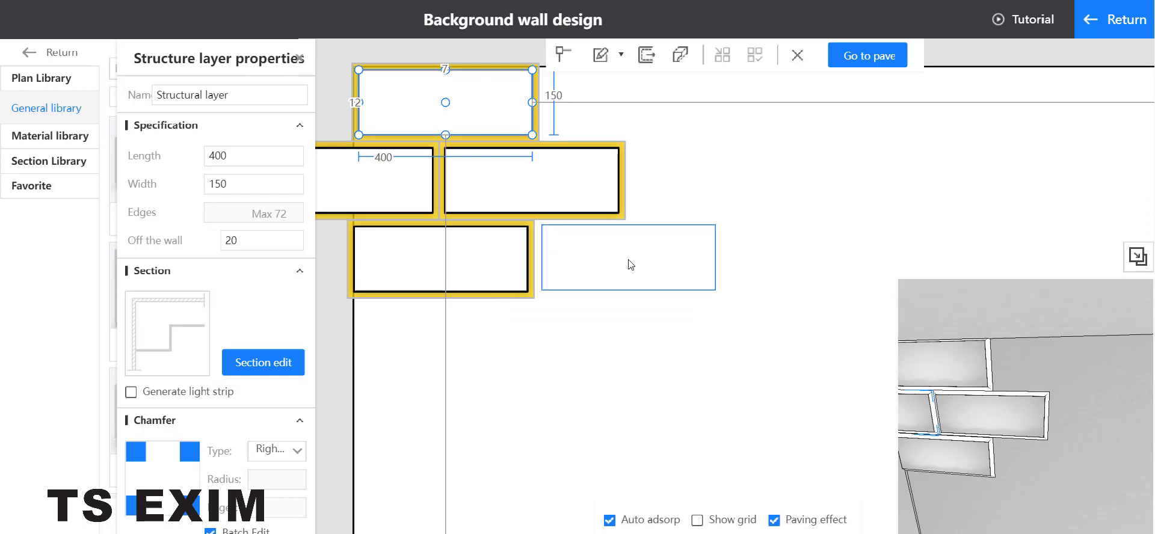
left_click(629, 267)
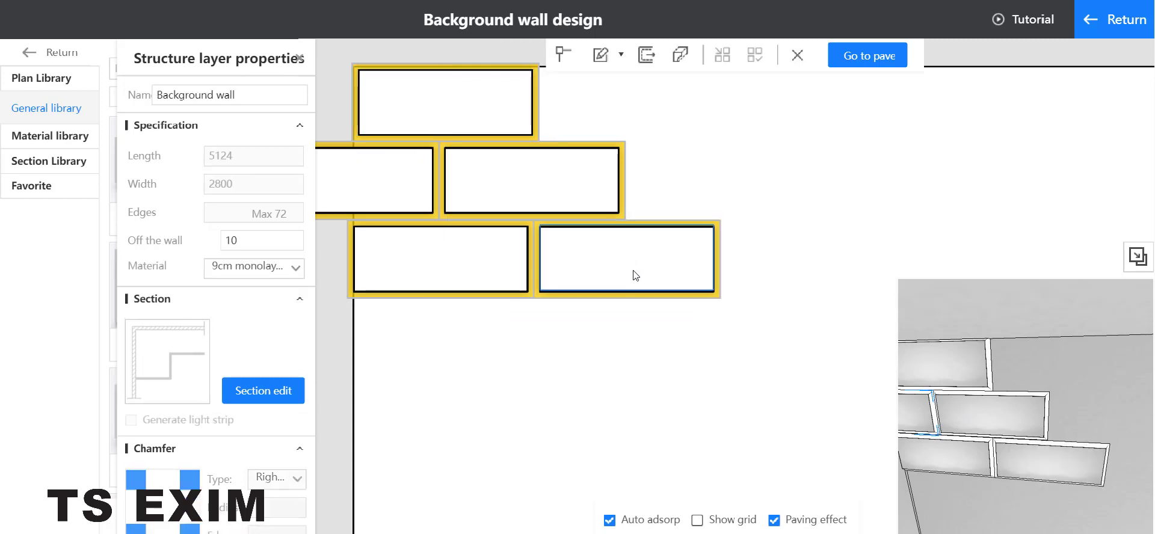
left_click(620, 106)
- Copy both second-row panels together and place them as a fourth row, aligned beneath the second row
left_click(420, 199)
left_click(605, 199, "ctrl")
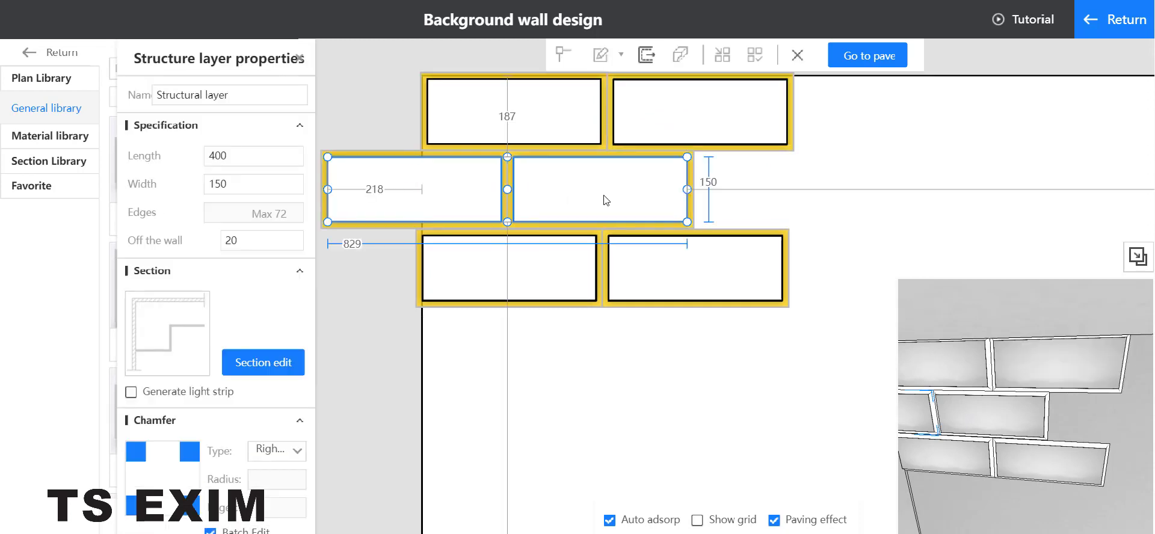
right_click(604, 199)
left_click(618, 218)
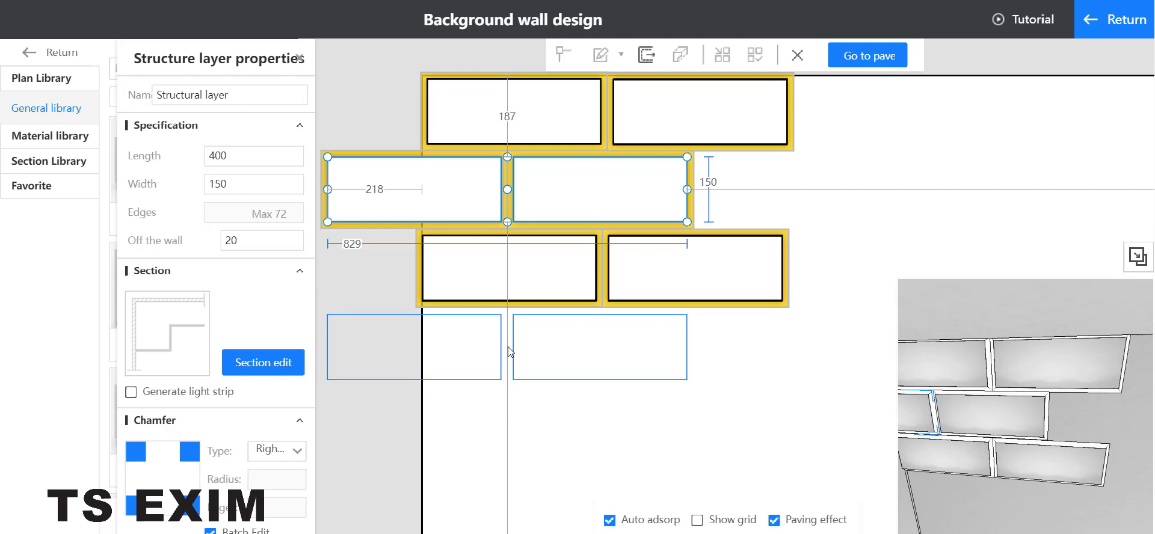
left_click(507, 346)
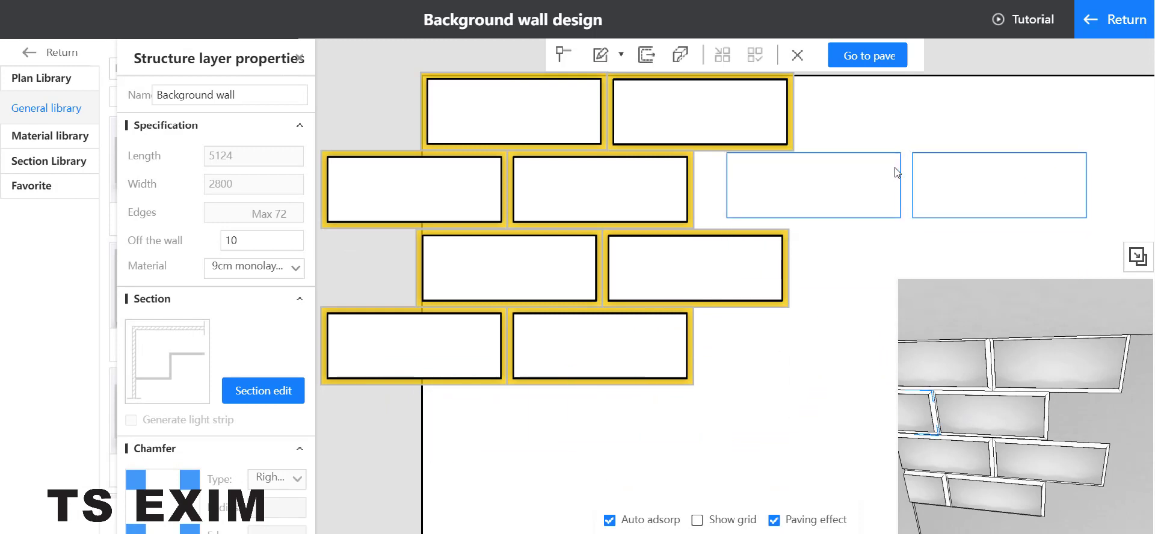
key("Escape")
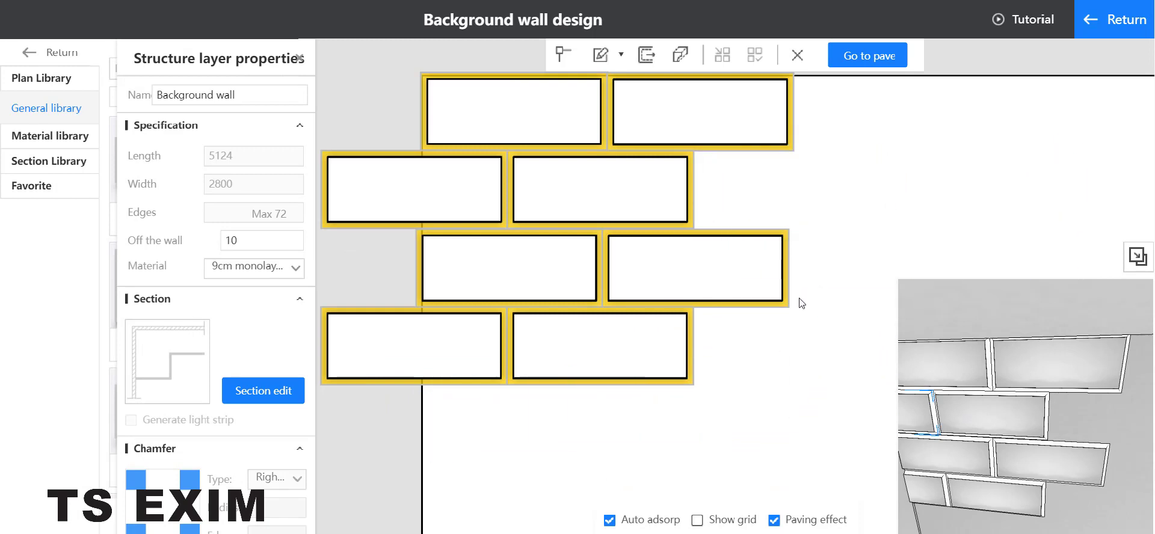
- Select all four rows of panels and place copies of the group side by side to cover the wall in a brick pattern
scroll(800, 303, "down", 5)
scroll(789, 325, "up", 1)
left_click_drag(724, 328, 584, 326)
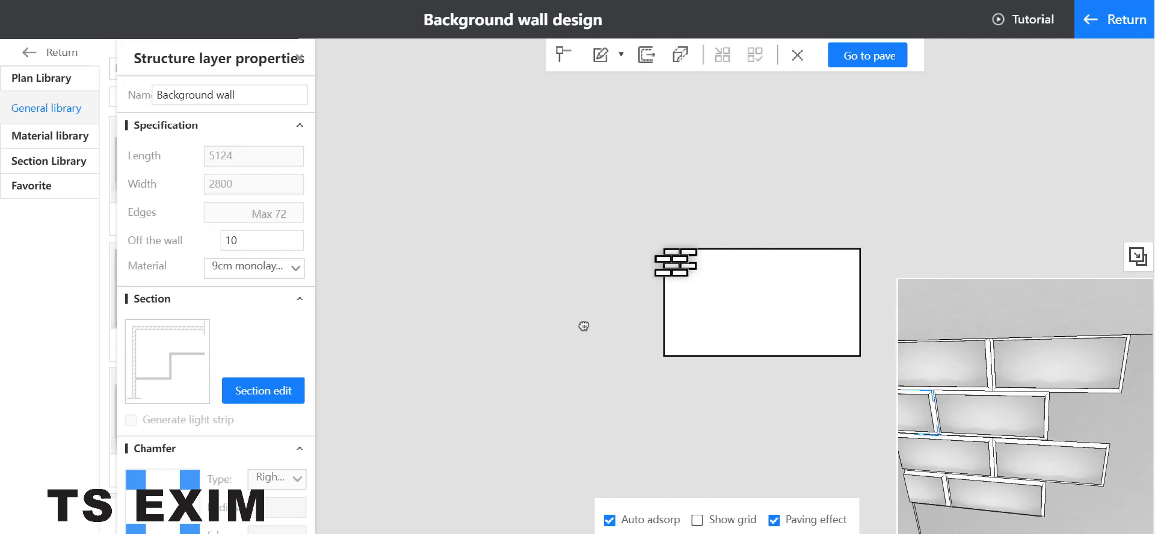
scroll(541, 282, "up", 4)
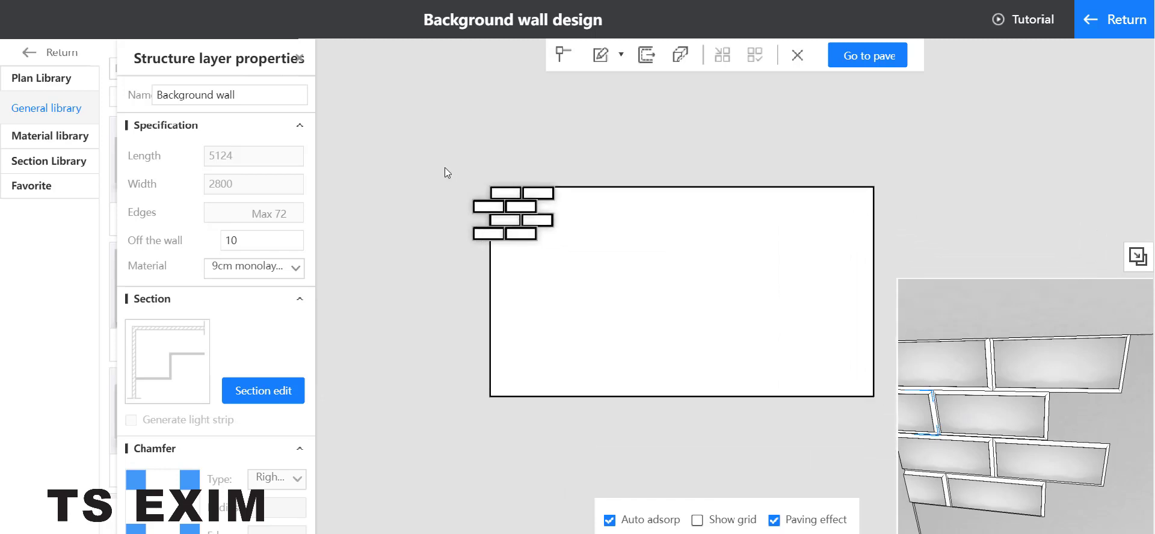
left_click_drag(444, 161, 603, 268)
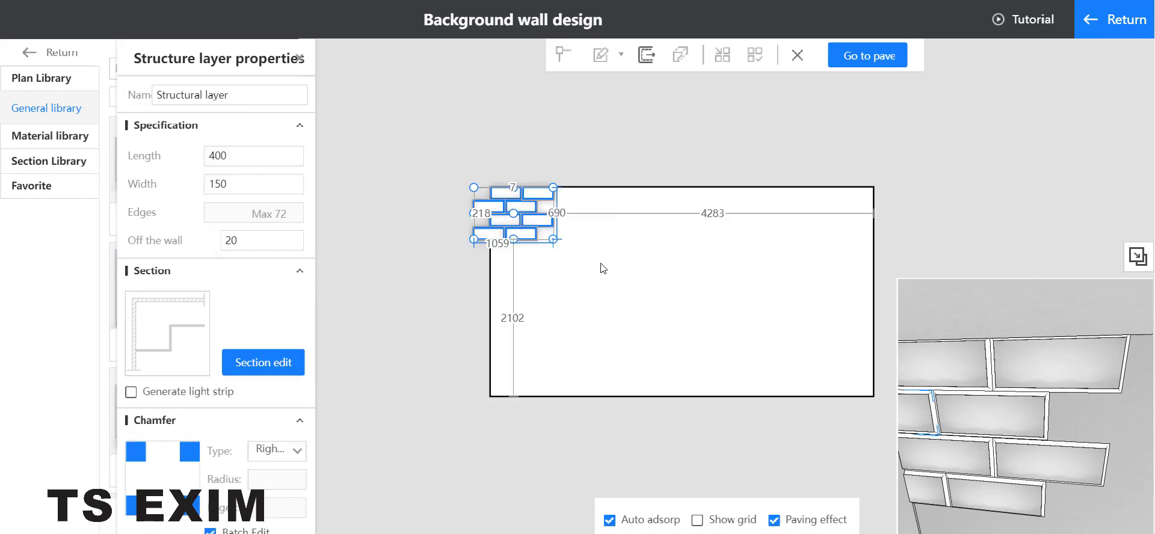
right_click(531, 221)
left_click(571, 241)
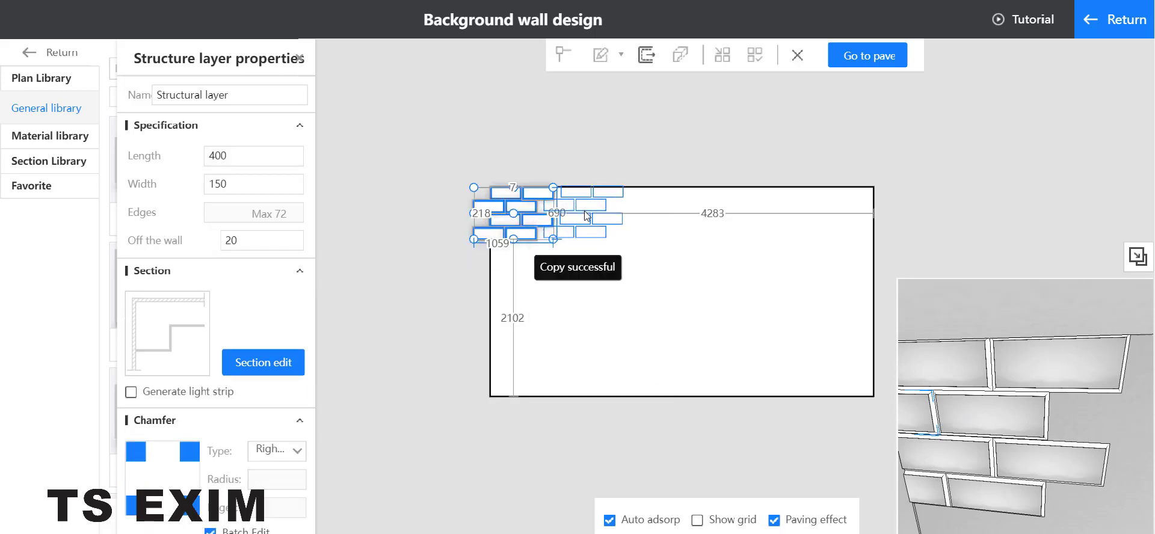
scroll(578, 217, "up", 3)
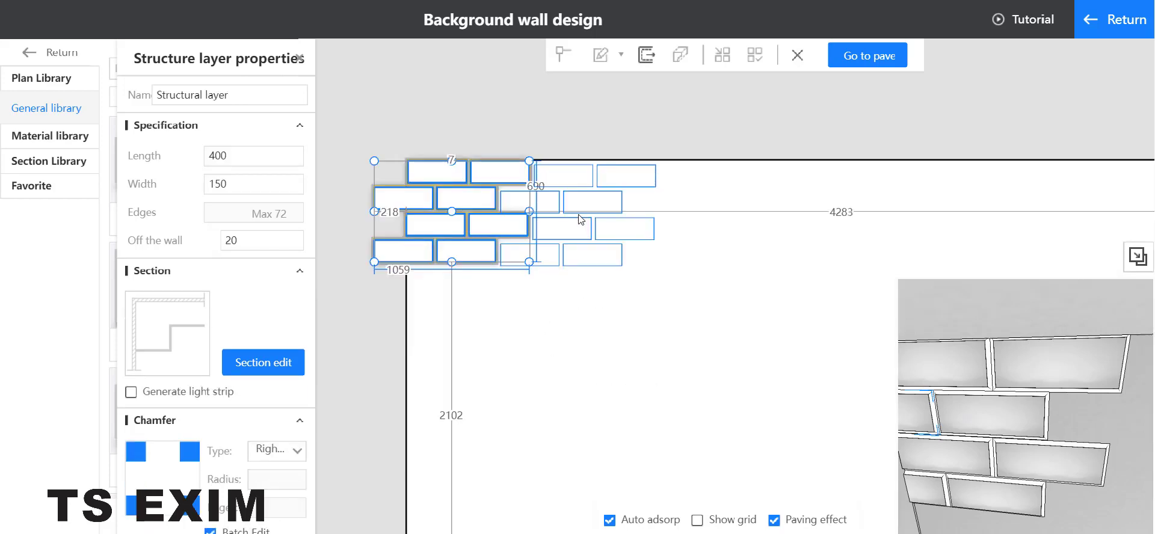
scroll(579, 218, "up", 3)
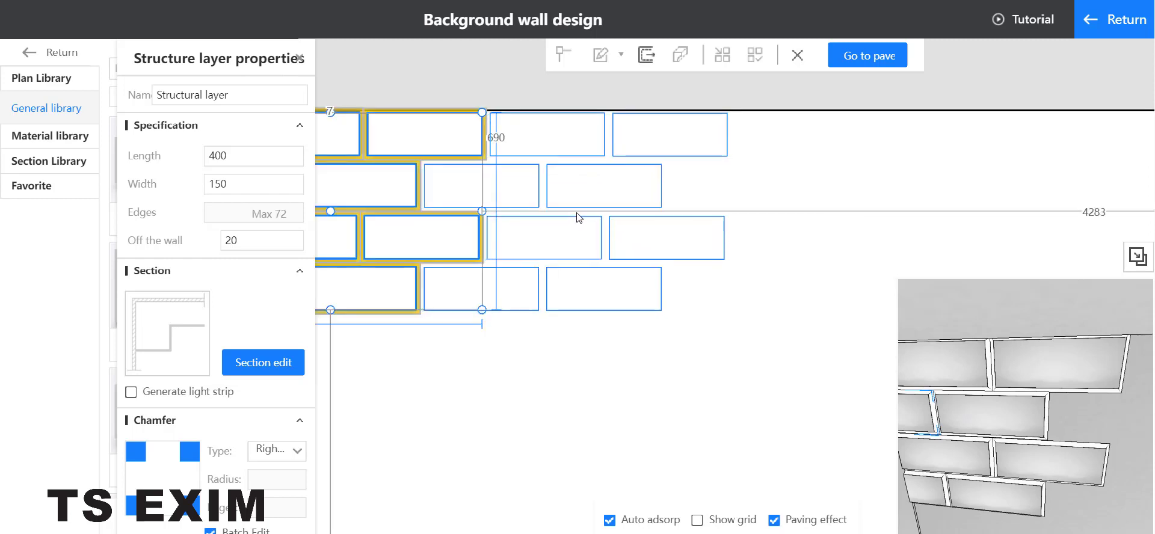
left_click(581, 219)
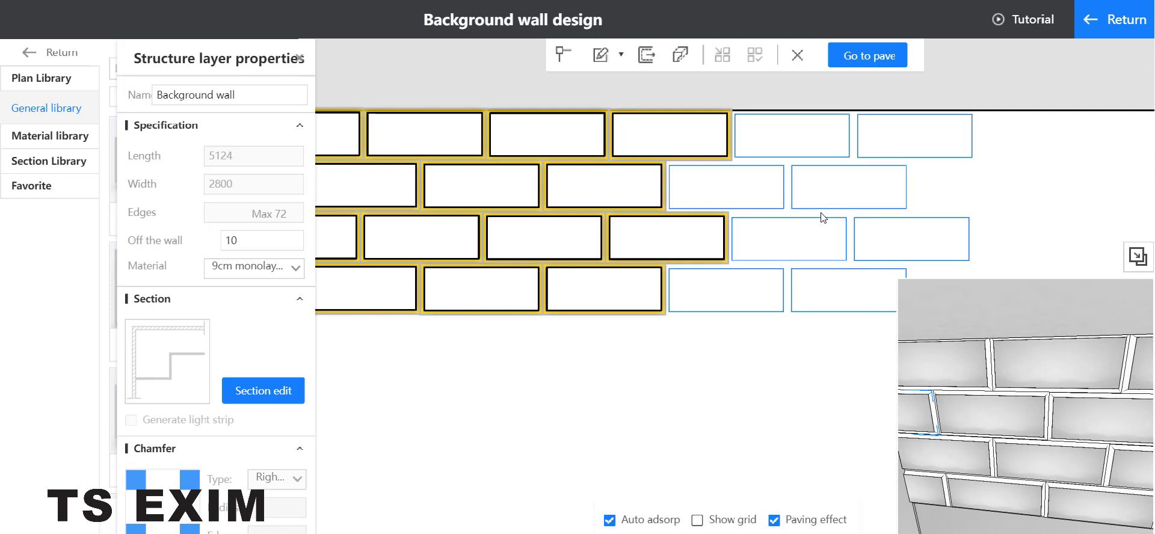
left_click(807, 281)
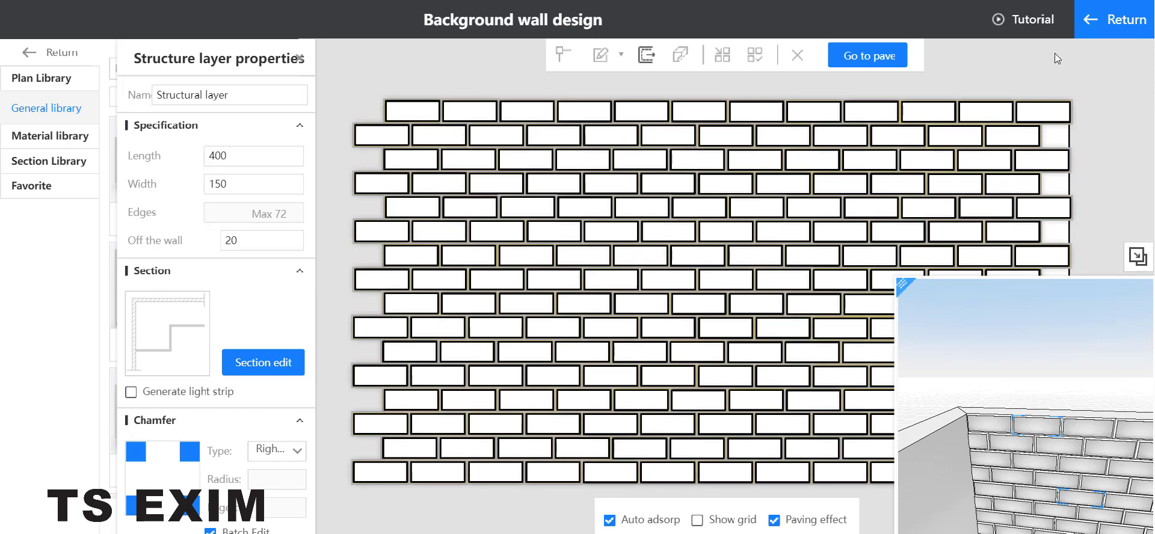
- Leave the background wall design, bring the whole brick wall into view, and show the available actions for one of its panels
left_click(1113, 19)
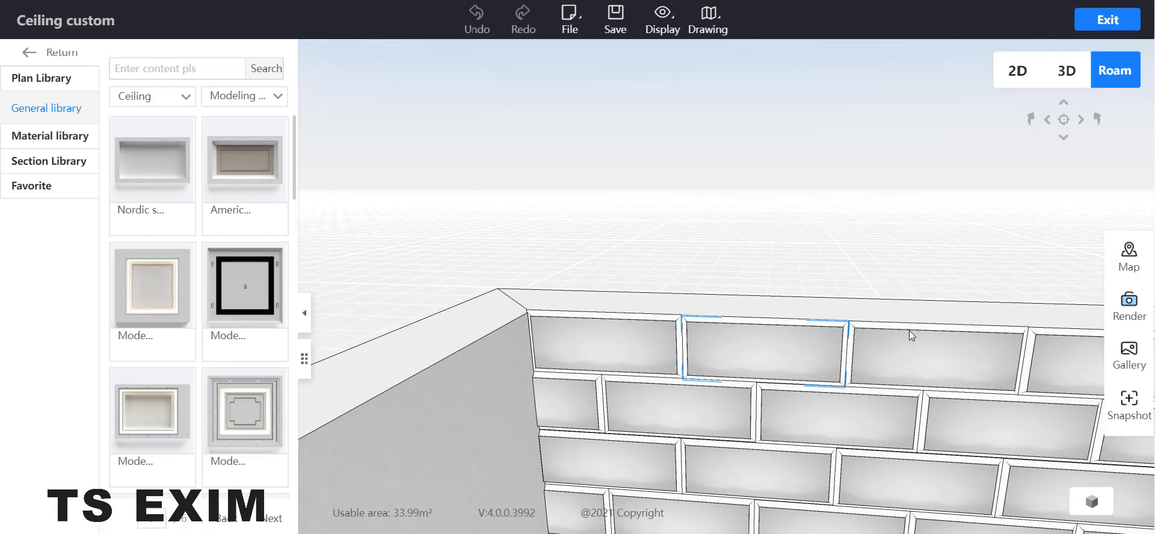
scroll(906, 329, "down", 5)
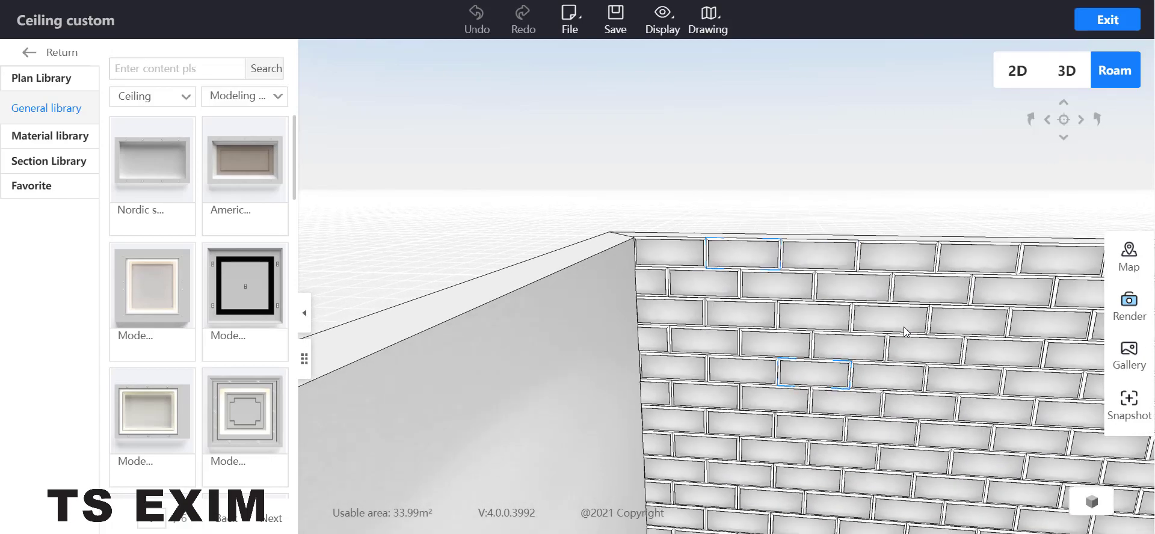
scroll(904, 328, "down", 5)
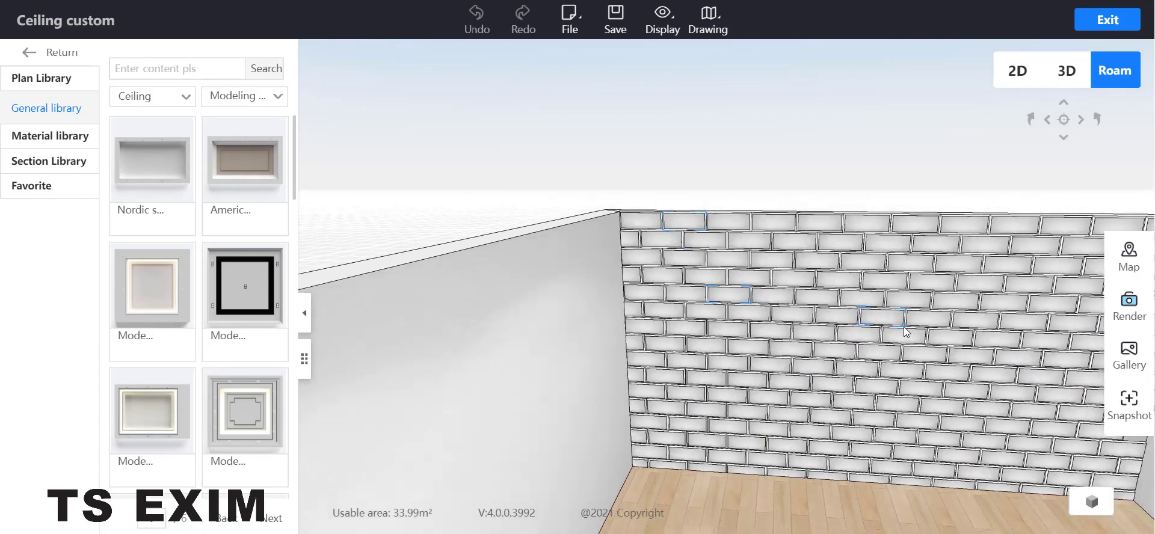
scroll(906, 329, "down", 5)
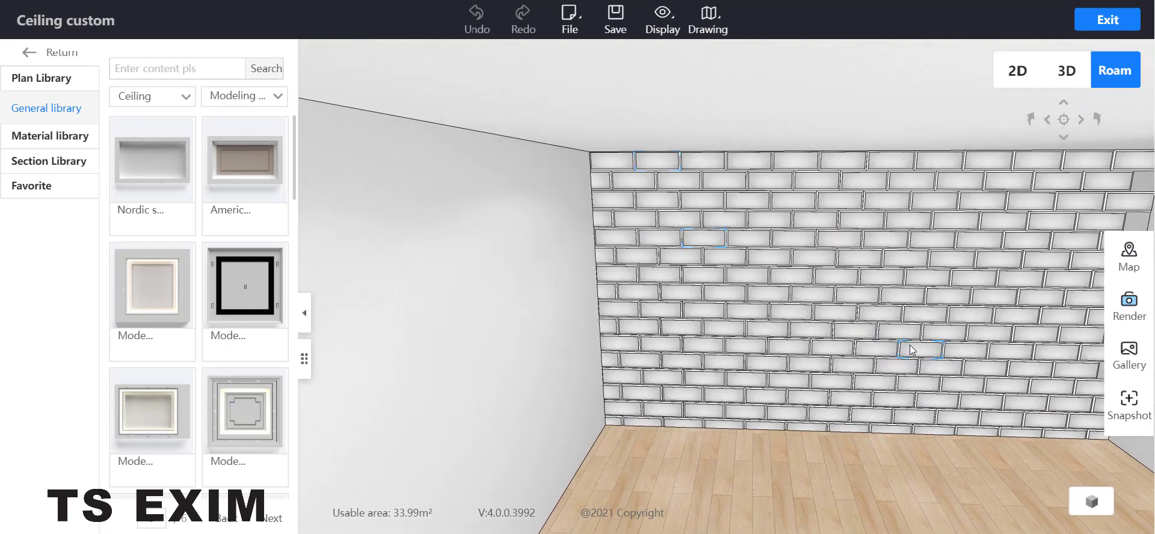
left_click_drag(910, 350, 911, 297)
right_click(911, 299)
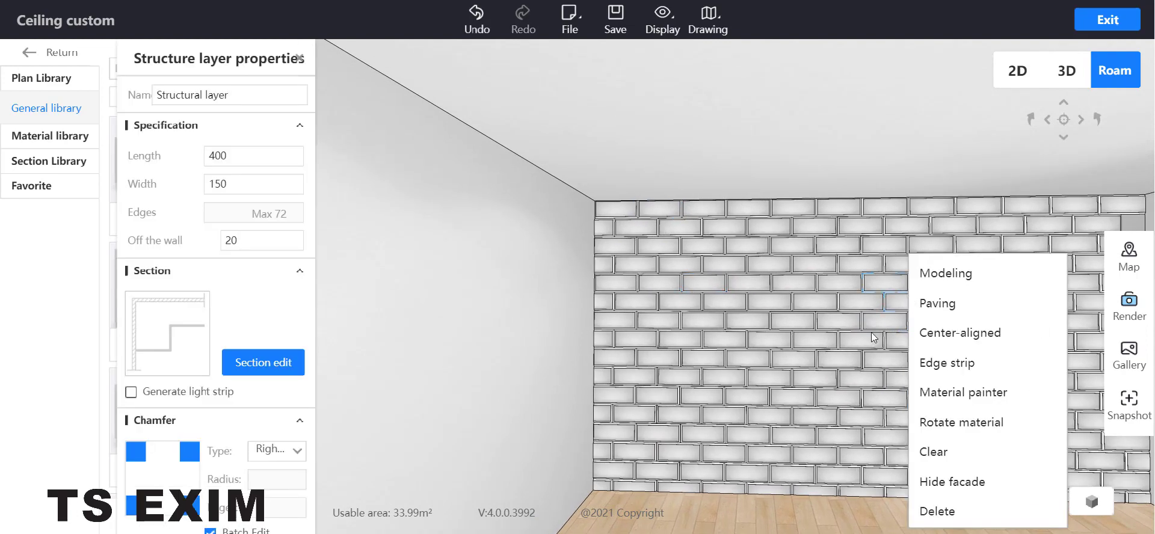